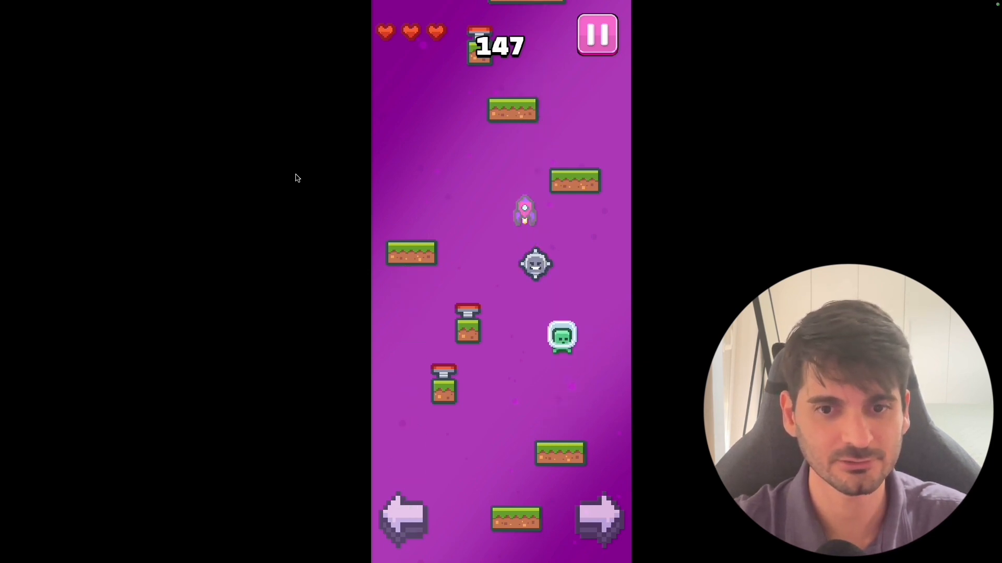
pyautogui.press('Left')
pyautogui.press('Right')
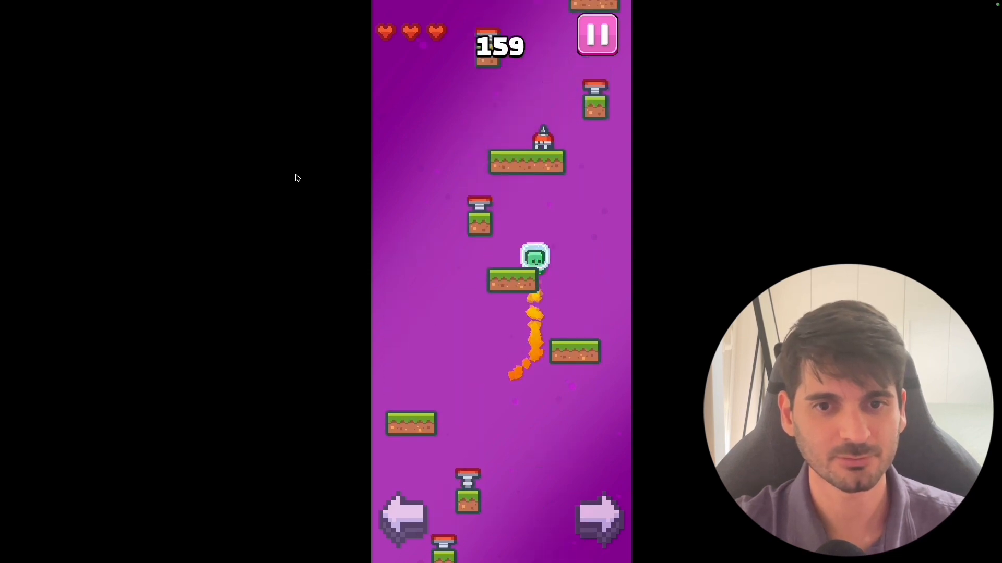
pyautogui.press('Left')
pyautogui.press('Right')
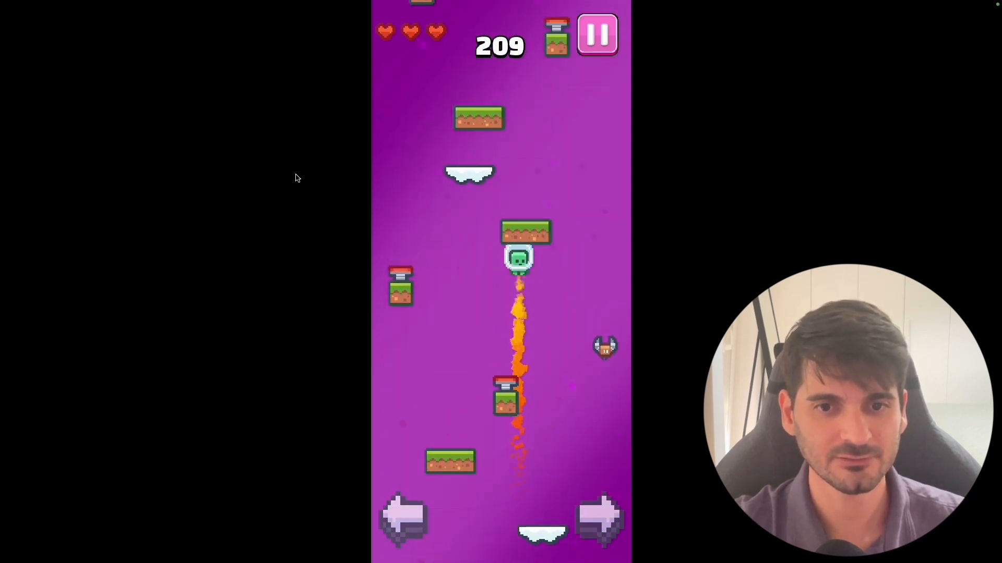
pyautogui.press('Left')
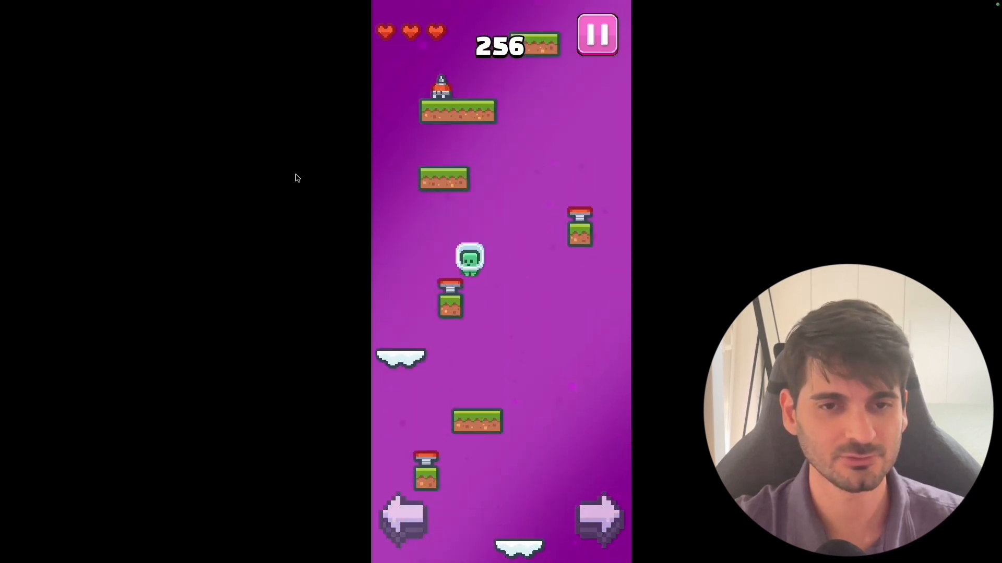
pyautogui.press('Right')
pyautogui.press('Left')
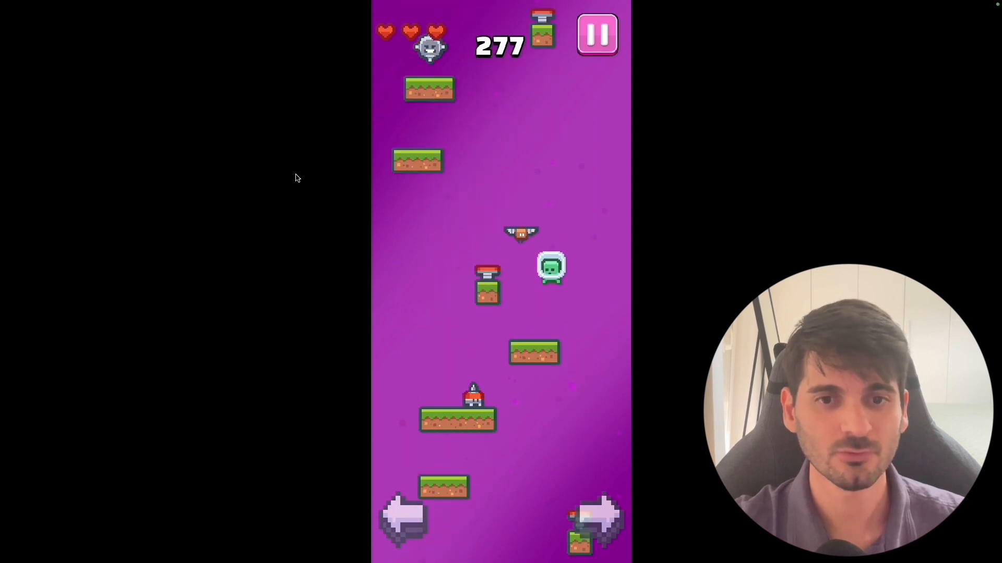
pyautogui.press('Left')
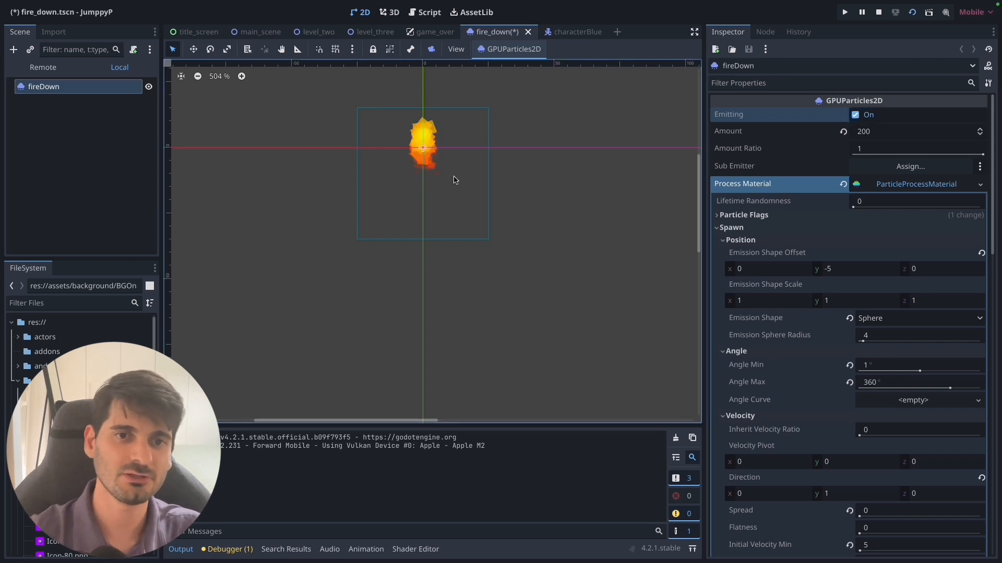
# - Turn off emitting for the fireDown particle node
pyautogui.scroll(2, 430, 164)
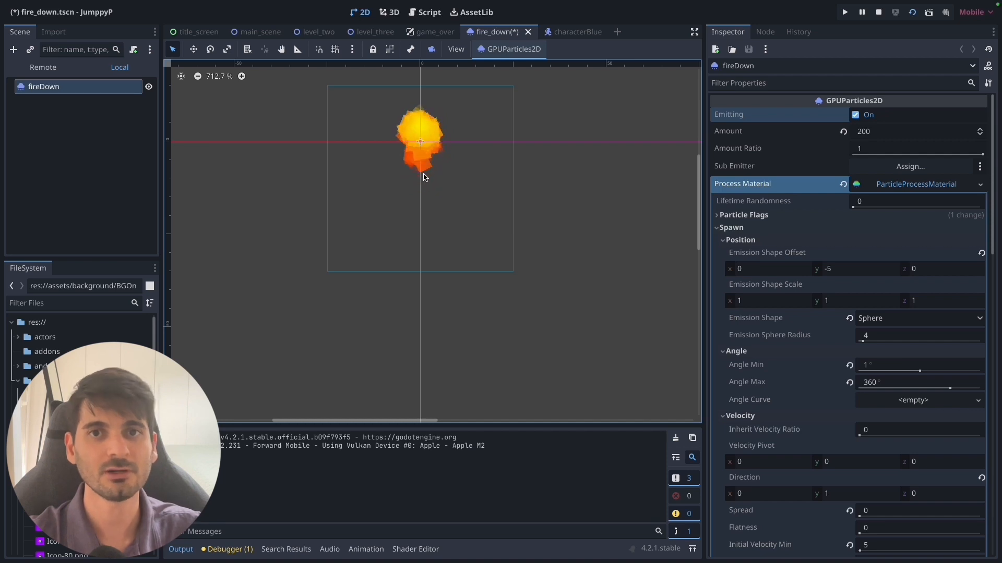
pyautogui.click(855, 116)
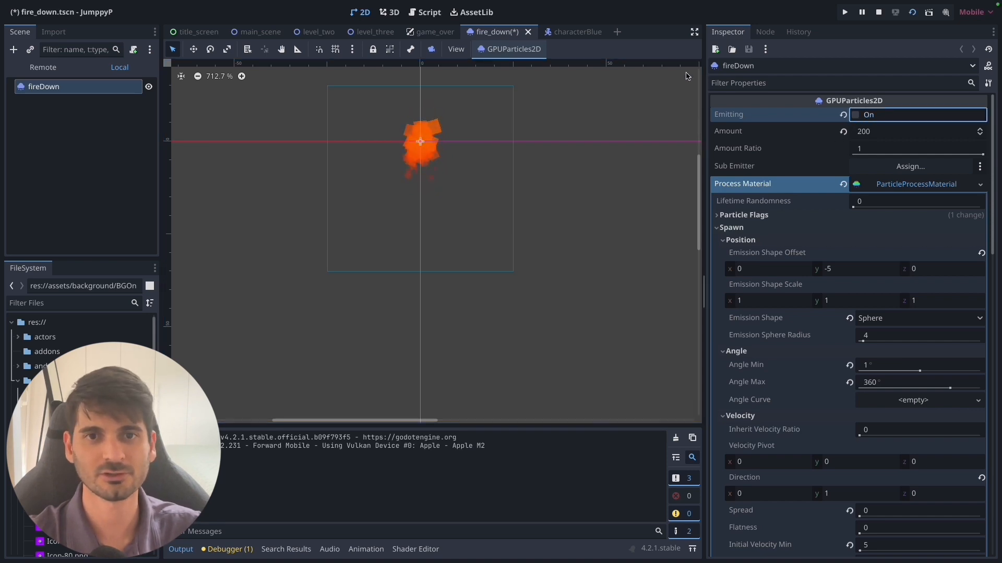
# - Create a new scene with a GPUParticles2D node as its root
pyautogui.click(616, 32)
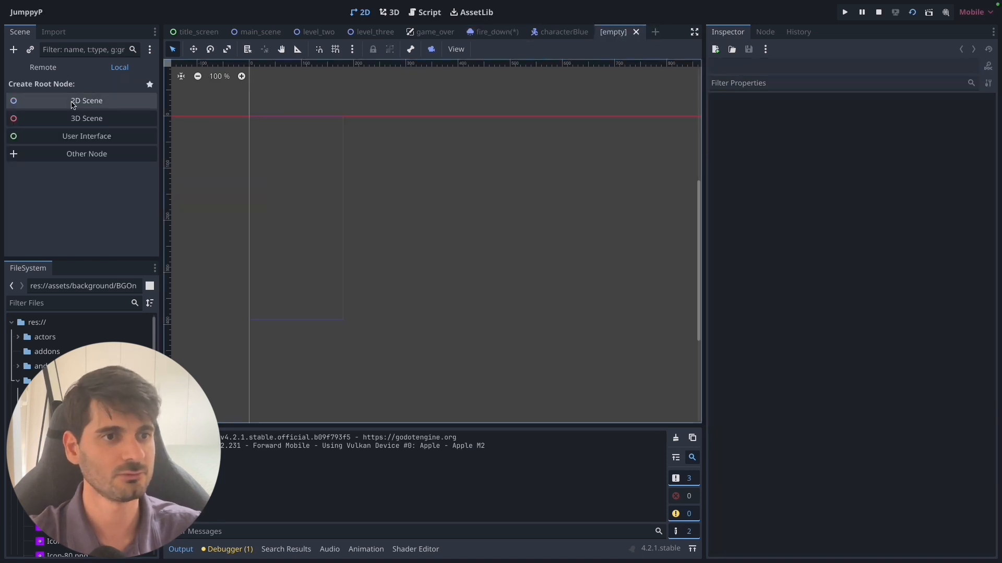
pyautogui.click(86, 153)
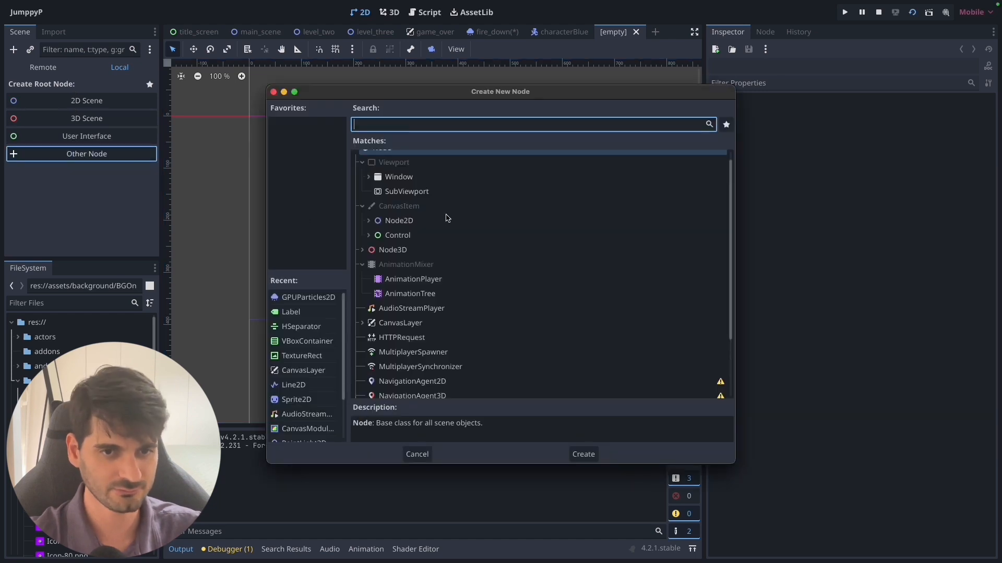
pyautogui.write('gpu')
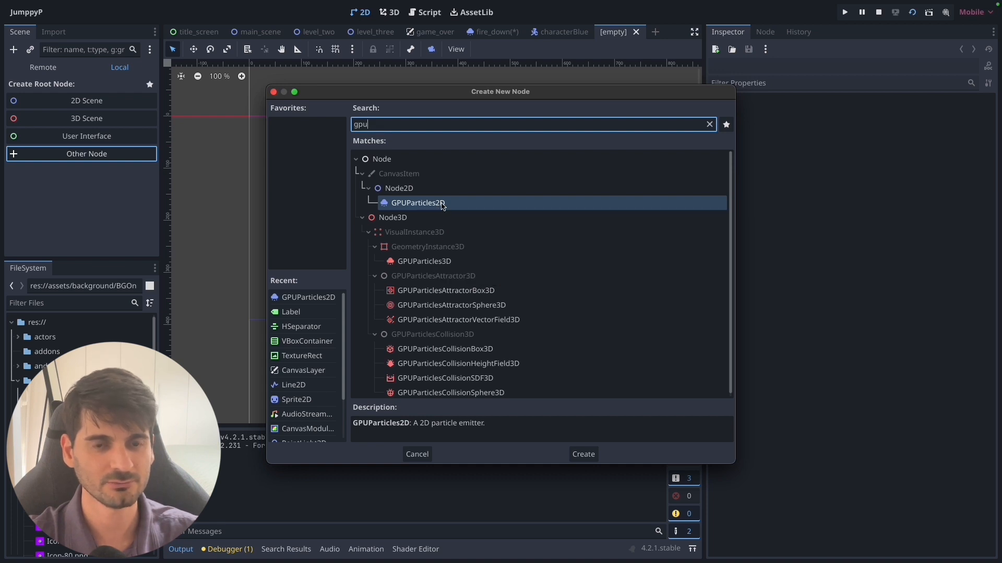
pyautogui.doubleClick(443, 206)
pyautogui.moveTo(315, 180); pyautogui.dragTo(385, 264, button='middle')
pyautogui.scroll(4, 349, 207)
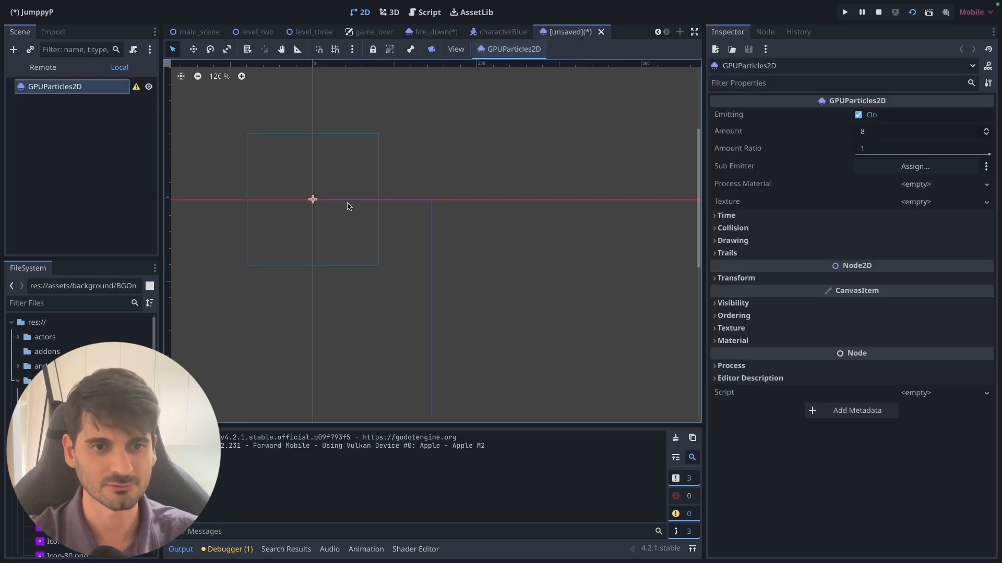
pyautogui.scroll(3, 420, 208)
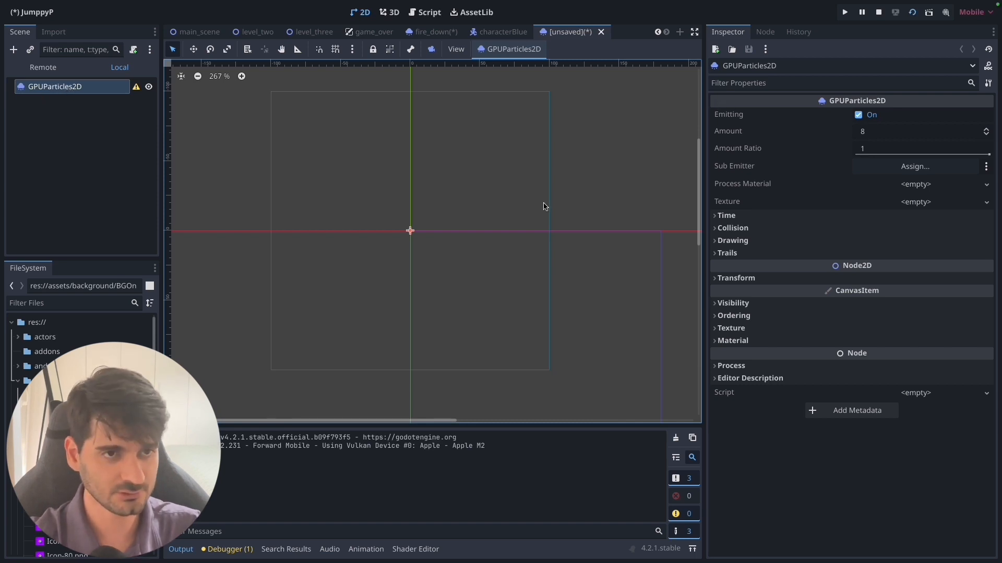
# - Rename the root particle node to FireParticlesV2 and set its particle amount to 200
pyautogui.doubleClick(45, 89)
pyautogui.write('FireParticlesV2')
pyautogui.press('Return')
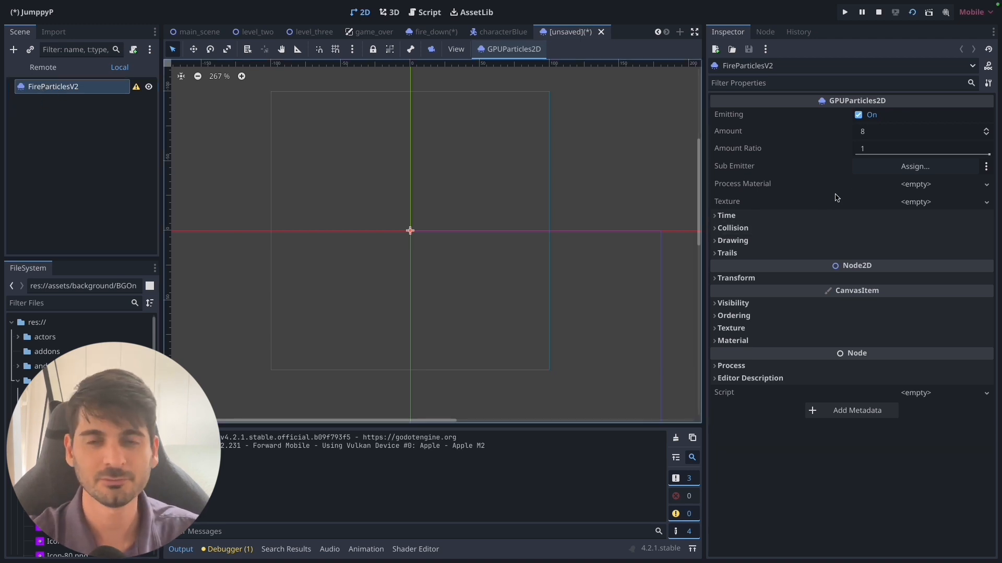
pyautogui.click(889, 134)
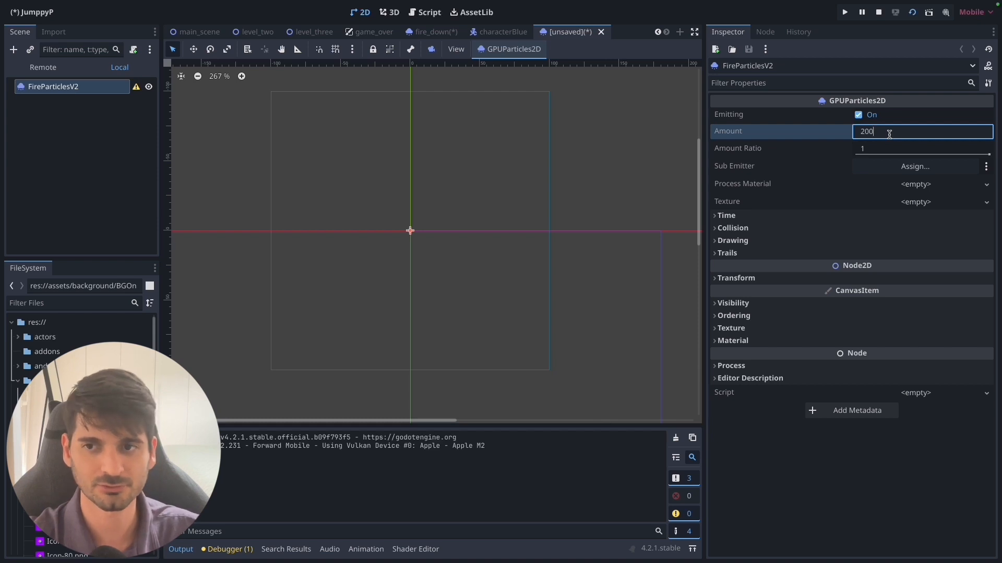
pyautogui.press('Return')
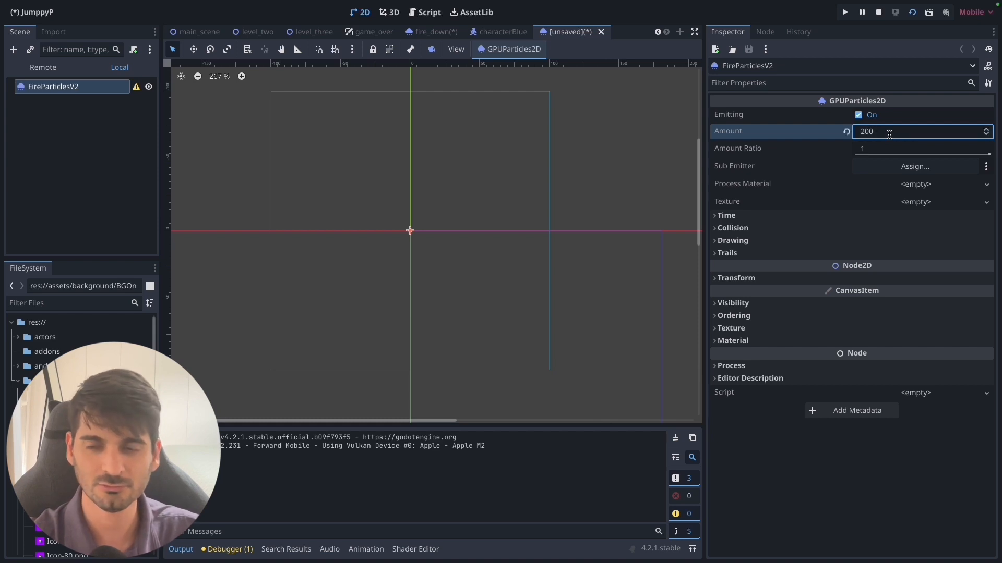
# - Set the particles' lifetime to 0.8 s and the fixed FPS to 60 in the time settings
pyautogui.click(725, 215)
pyautogui.click(875, 229)
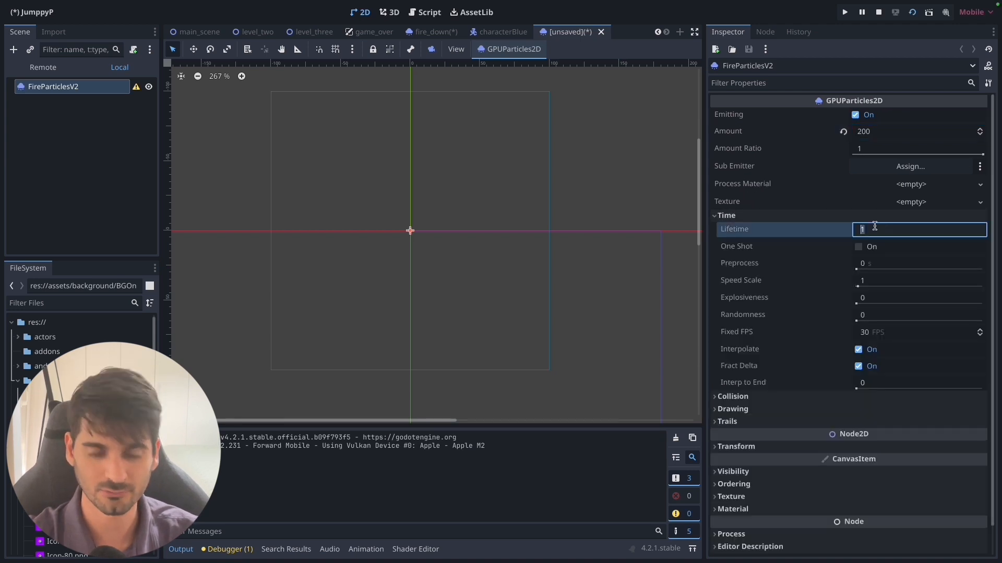
pyautogui.press('Return')
pyautogui.click(881, 332)
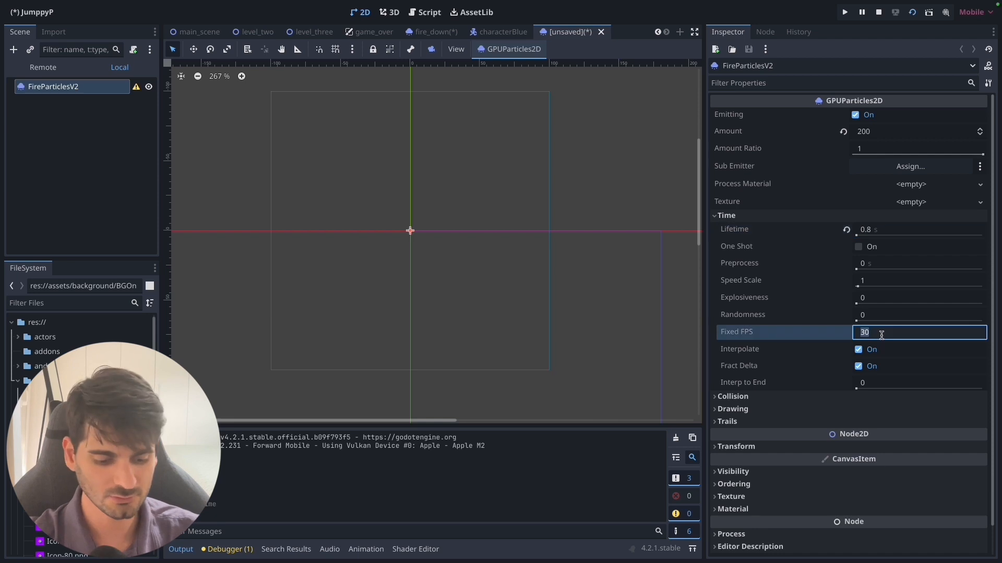
pyautogui.write('60')
pyautogui.press('Return')
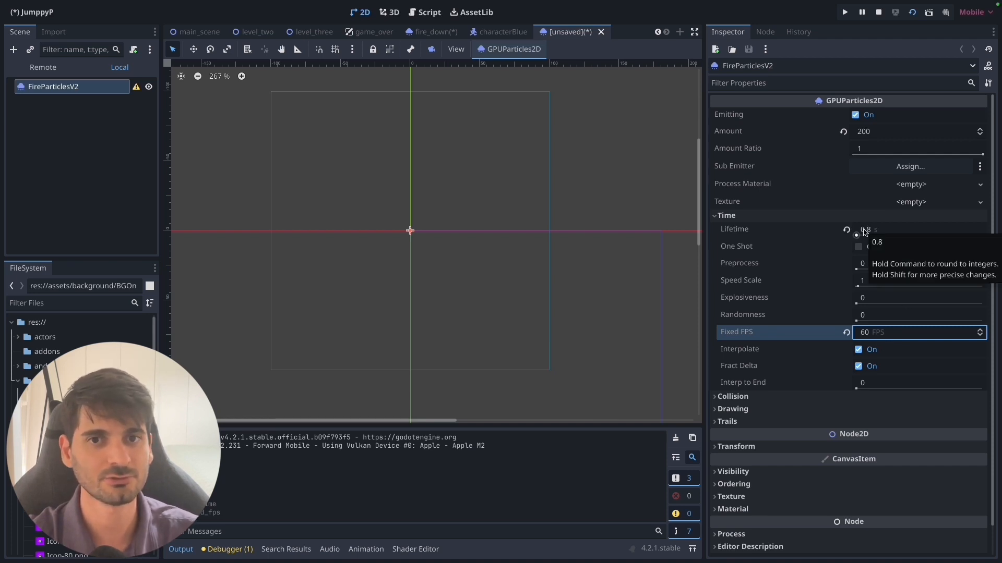
pyautogui.click(718, 216)
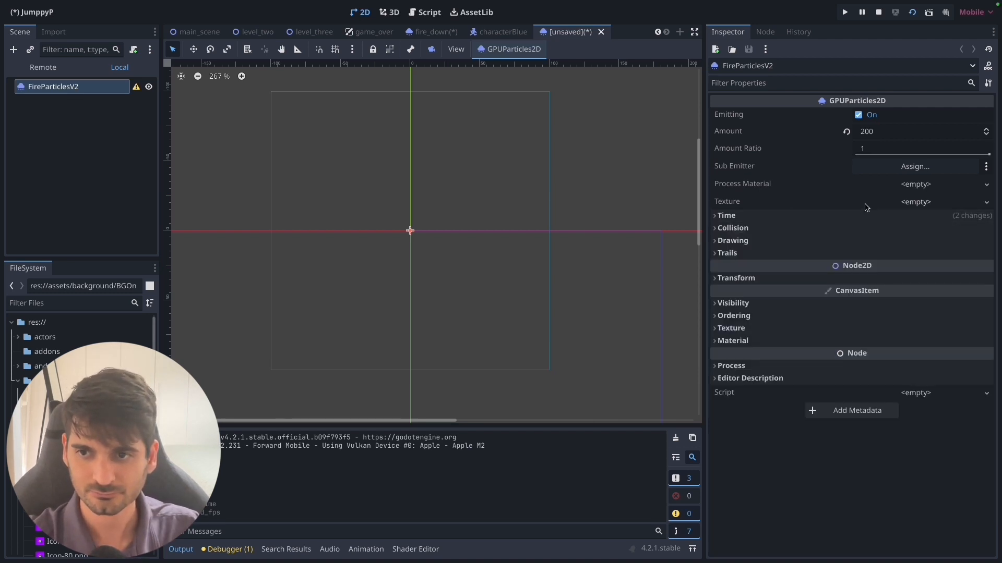
# - Assign a new ParticleProcessMaterial as the process material of FireParticlesV2
pyautogui.click(925, 183)
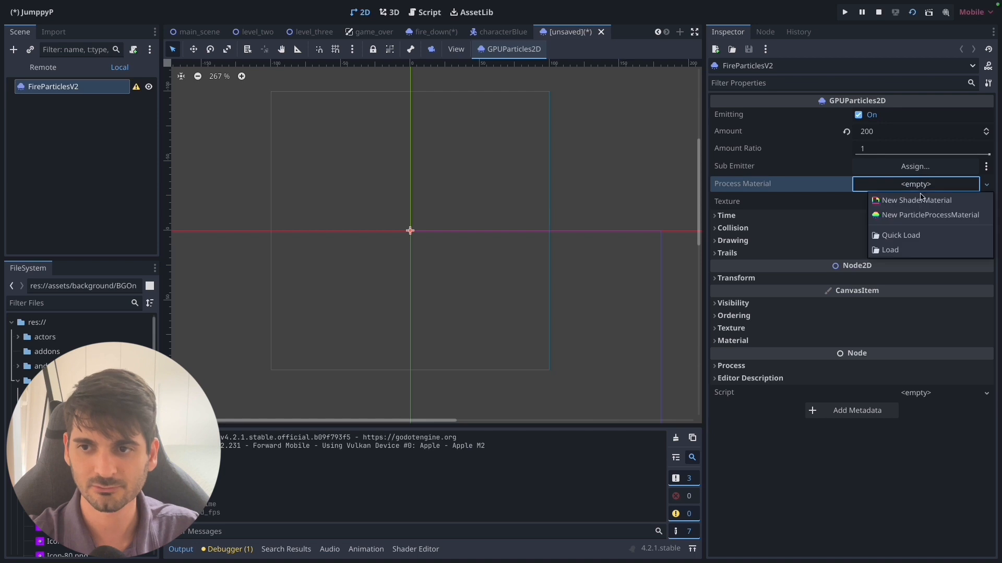
pyautogui.click(952, 218)
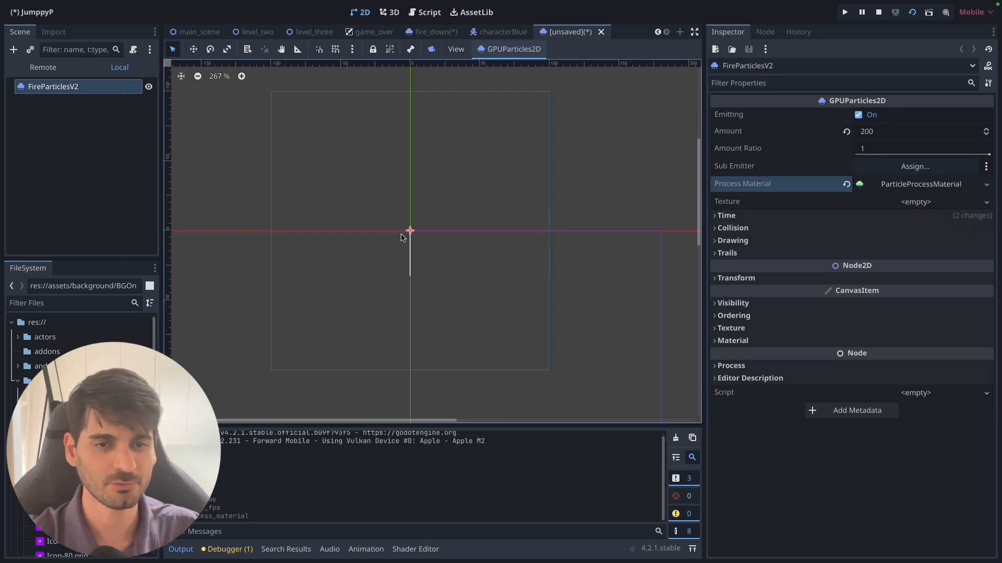
pyautogui.scroll(5, 402, 234)
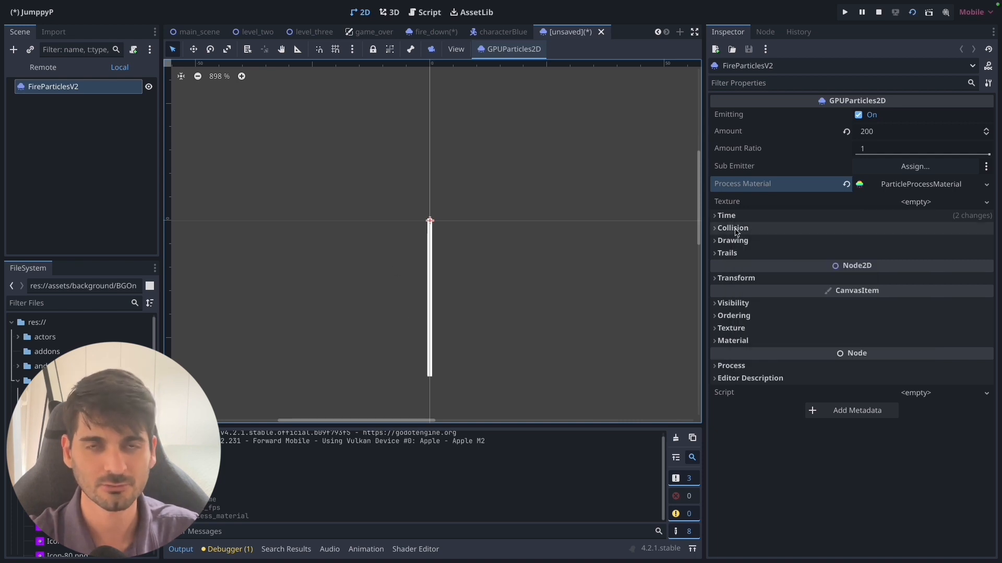
# - Set the Y gravity of the particle process material to 0 in its acceleration settings
pyautogui.click(896, 187)
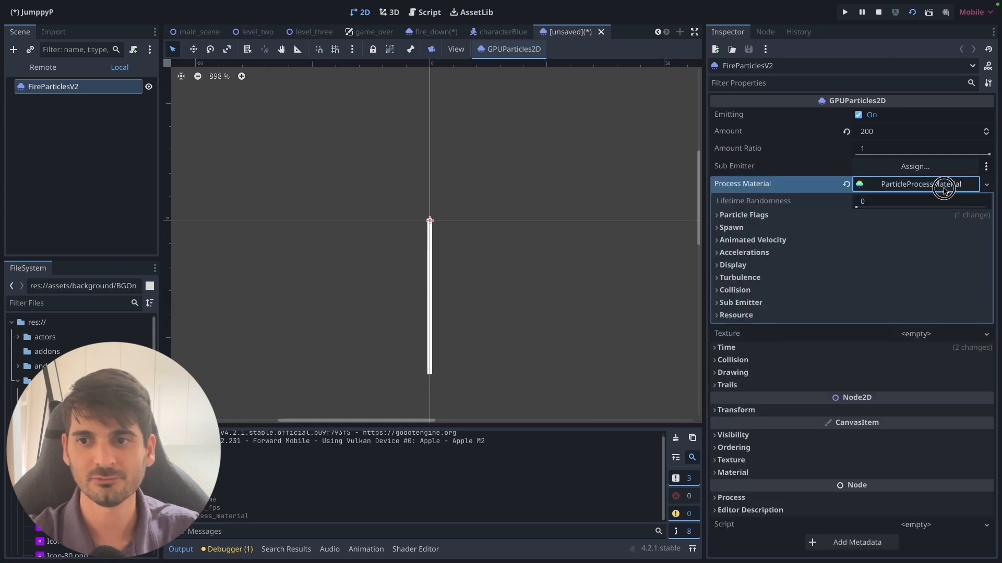
pyautogui.click(939, 189)
pyautogui.click(940, 189)
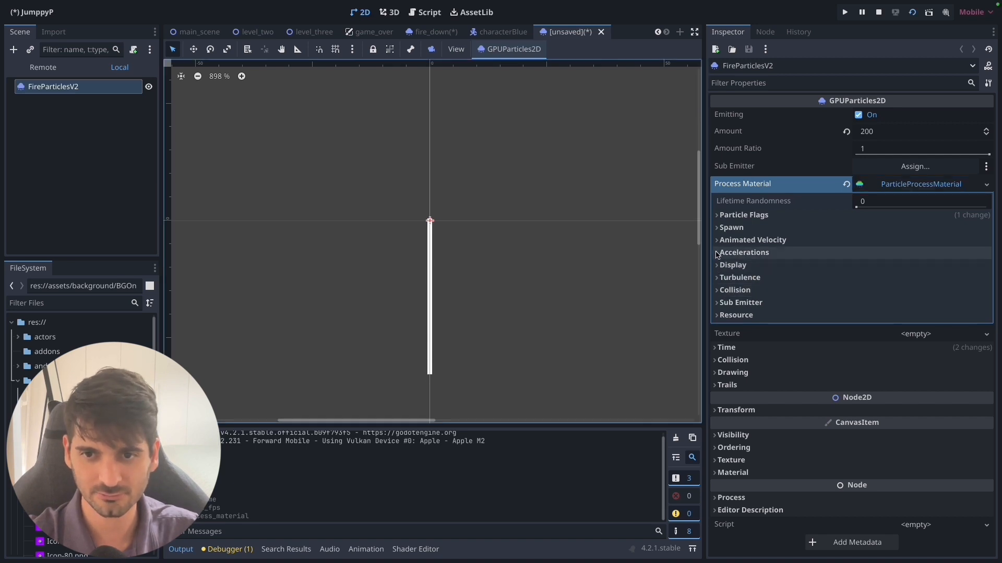
pyautogui.click(717, 253)
pyautogui.click(724, 266)
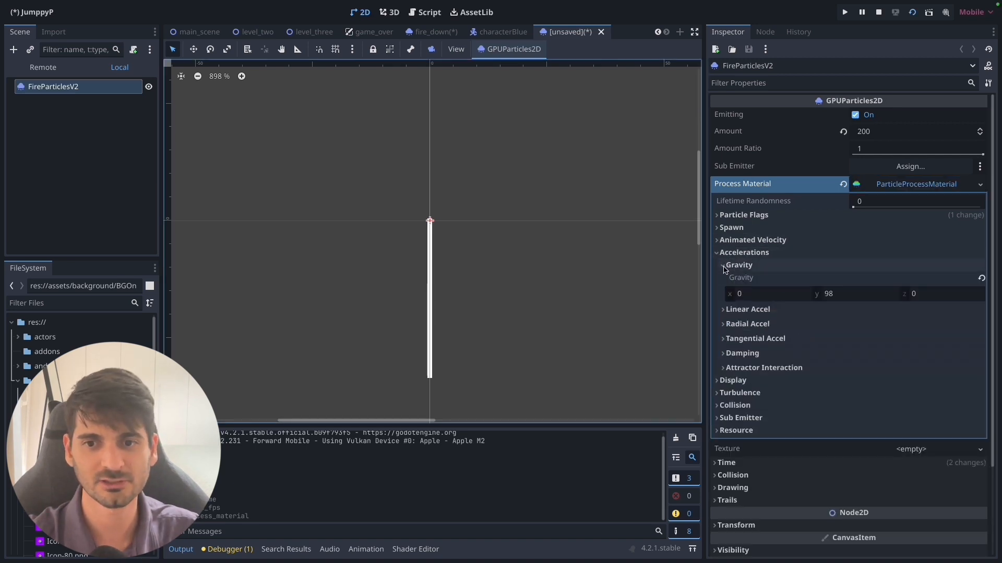
pyautogui.click(853, 288)
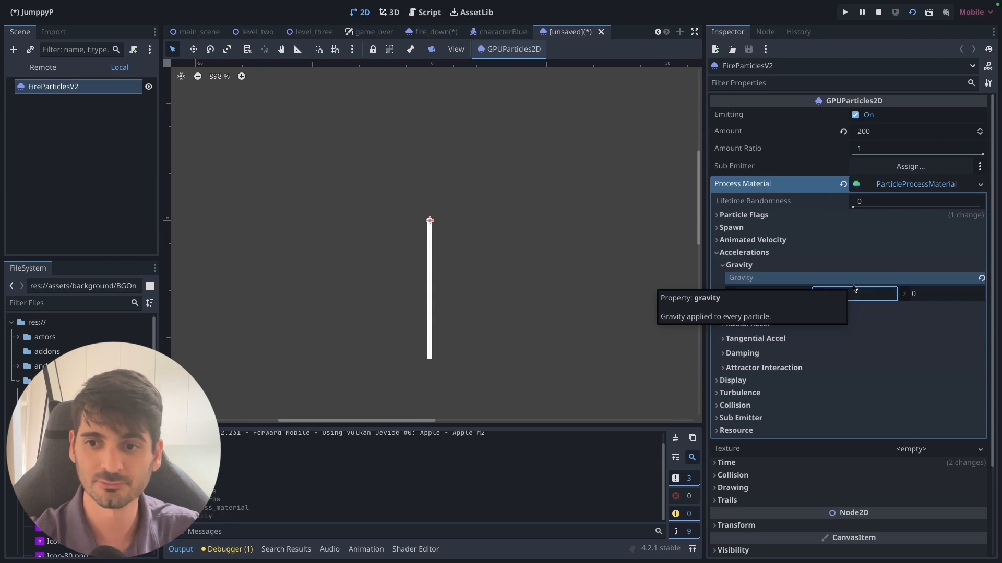
pyautogui.write('0')
pyautogui.press('Return')
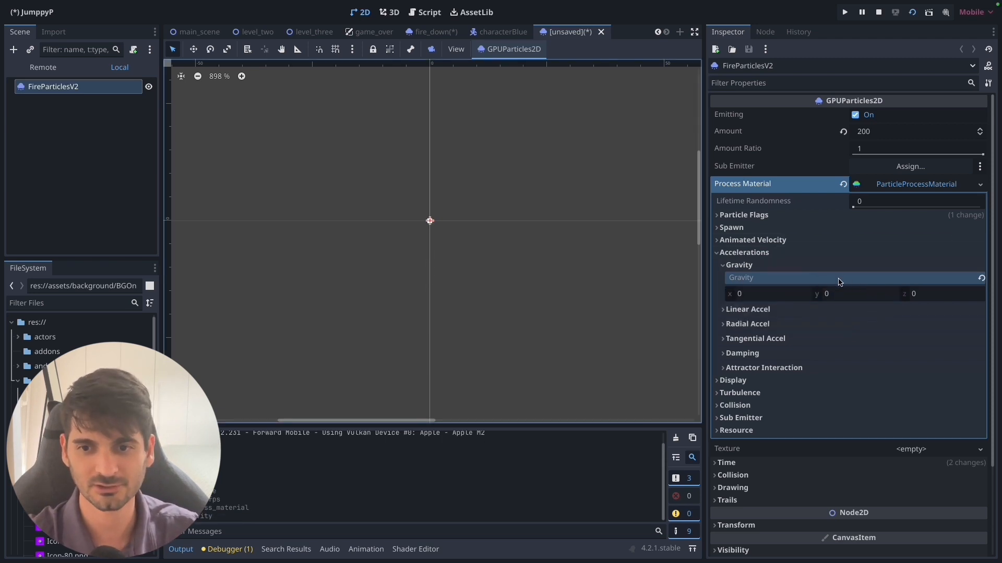
pyautogui.click(718, 252)
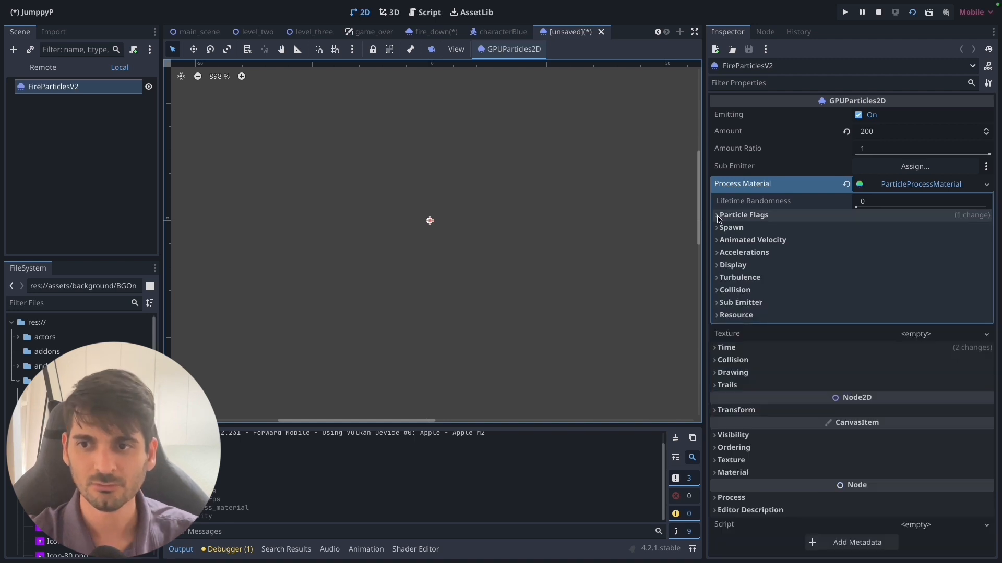
pyautogui.click(718, 215)
pyautogui.click(717, 217)
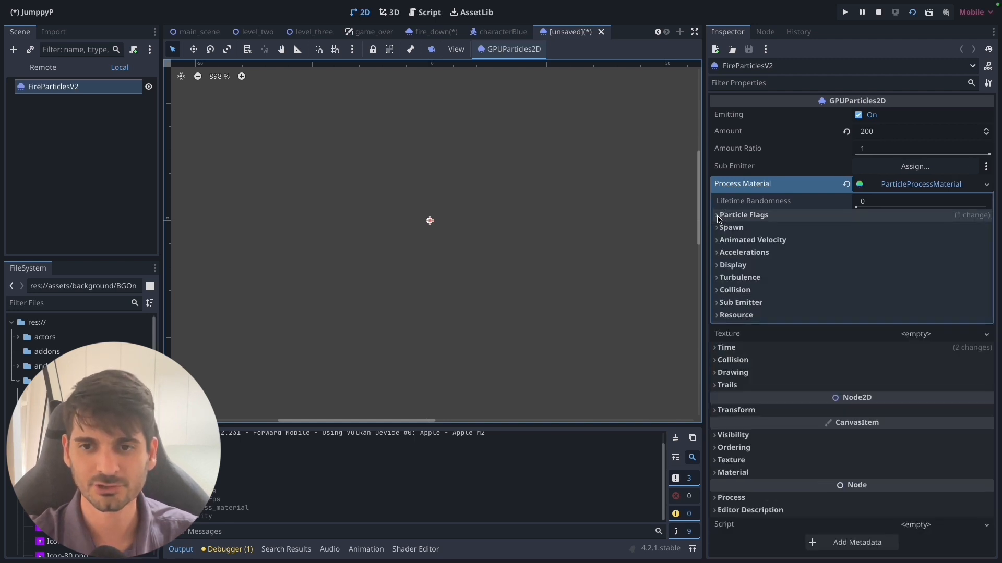
pyautogui.click(718, 217)
pyautogui.click(718, 216)
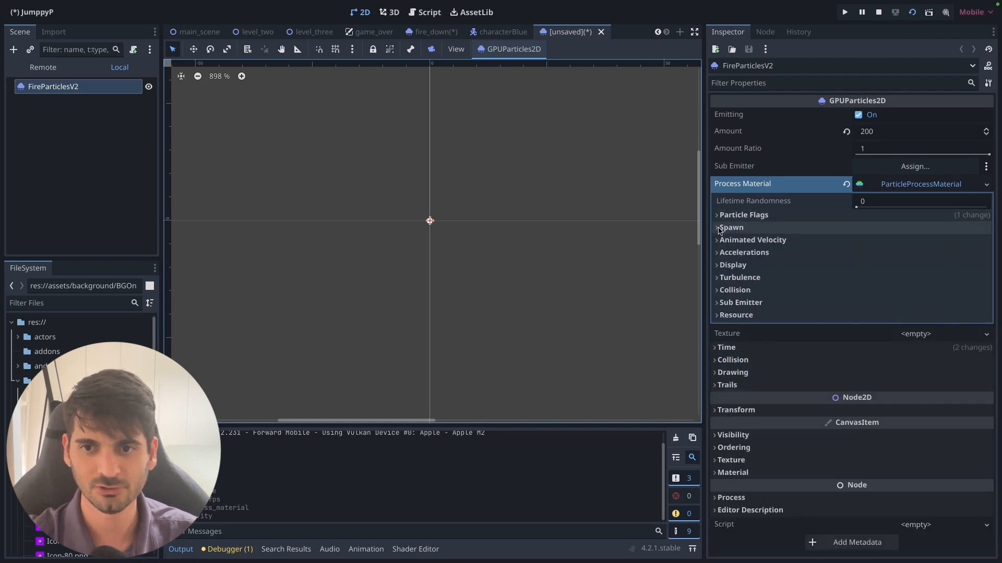
# - Set the process material's initial spawn velocity to a minimum of 10 and a maximum of 50
pyautogui.click(719, 230)
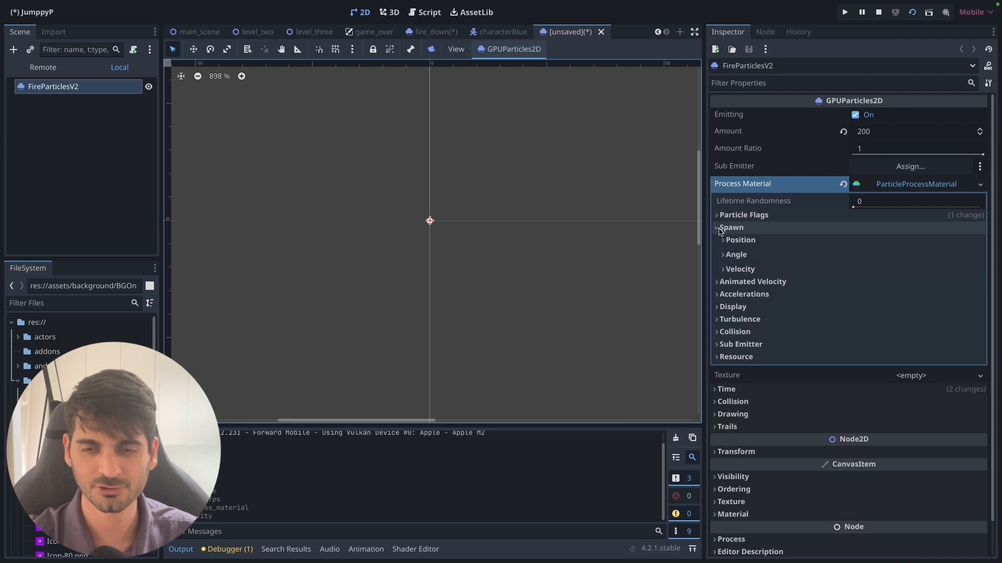
pyautogui.click(725, 270)
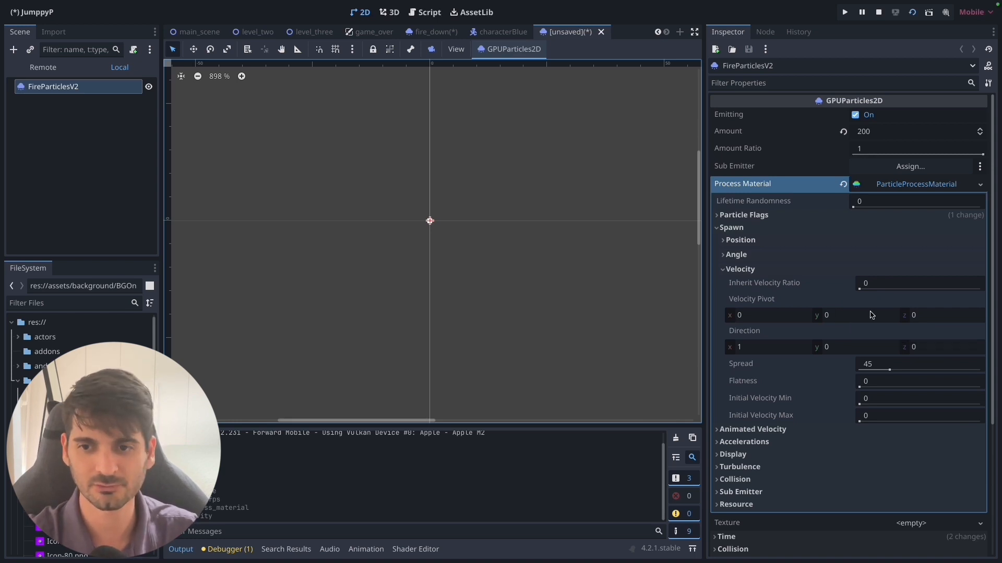
pyautogui.scroll(-2, 882, 326)
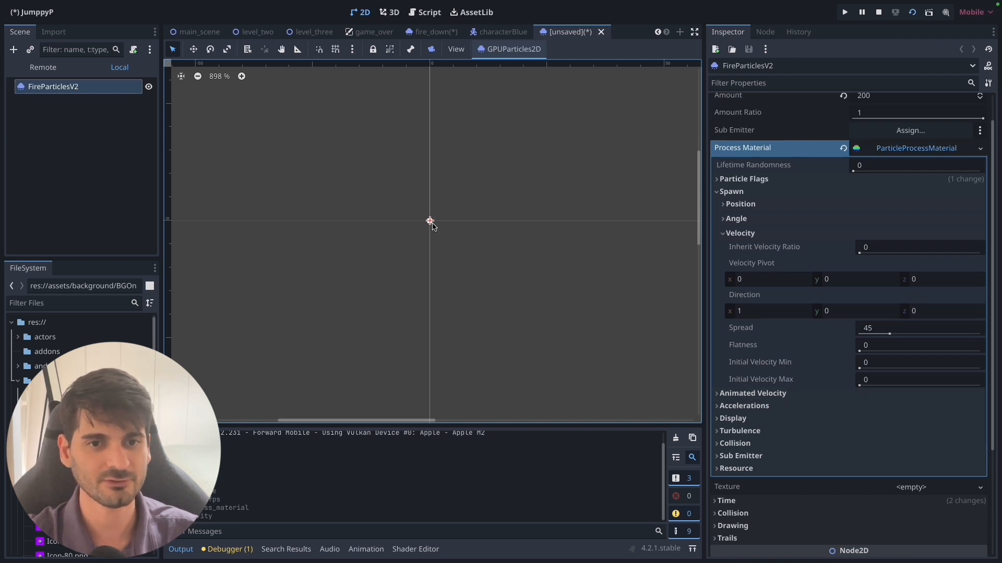
pyautogui.click(896, 364)
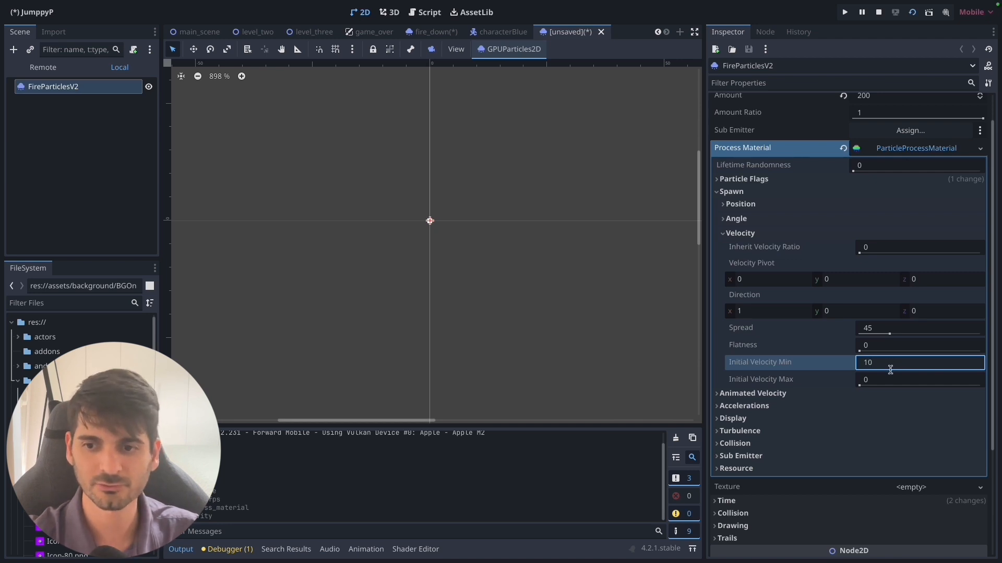
pyautogui.click(888, 382)
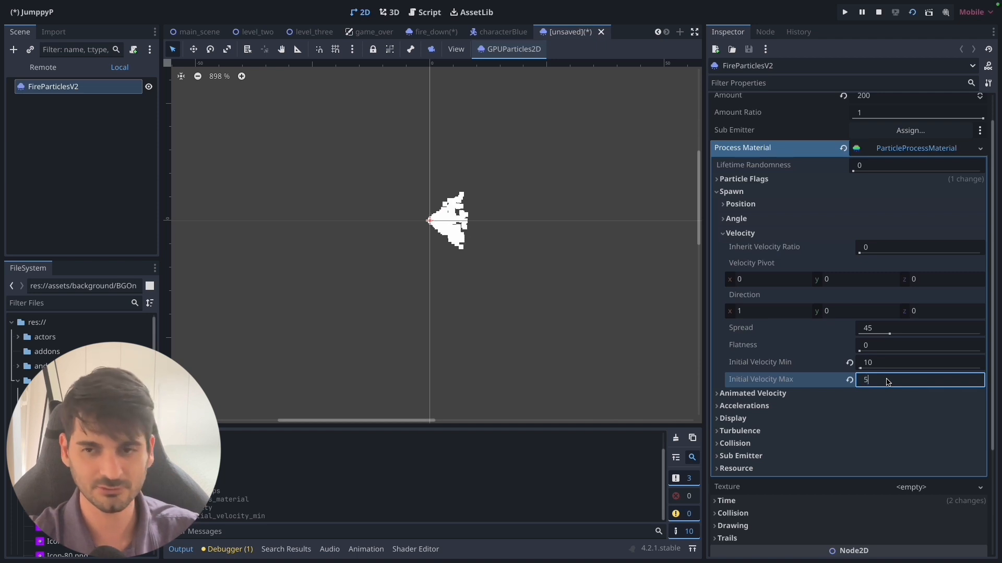
pyautogui.write('50')
pyautogui.press('Return')
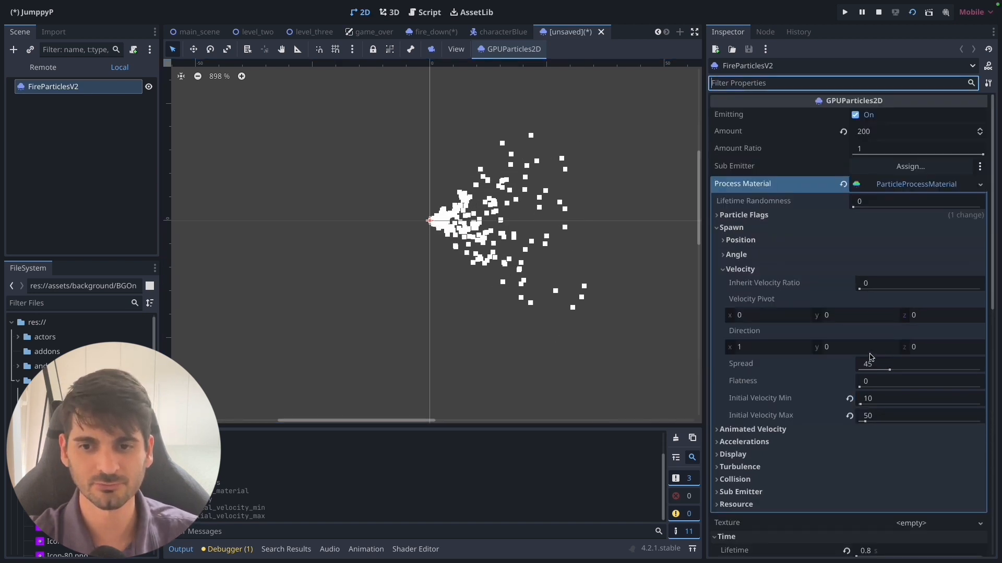
# - Aim the spawn velocity straight up with direction X 0 and Y -1, and set its spread to 0
pyautogui.click(786, 352)
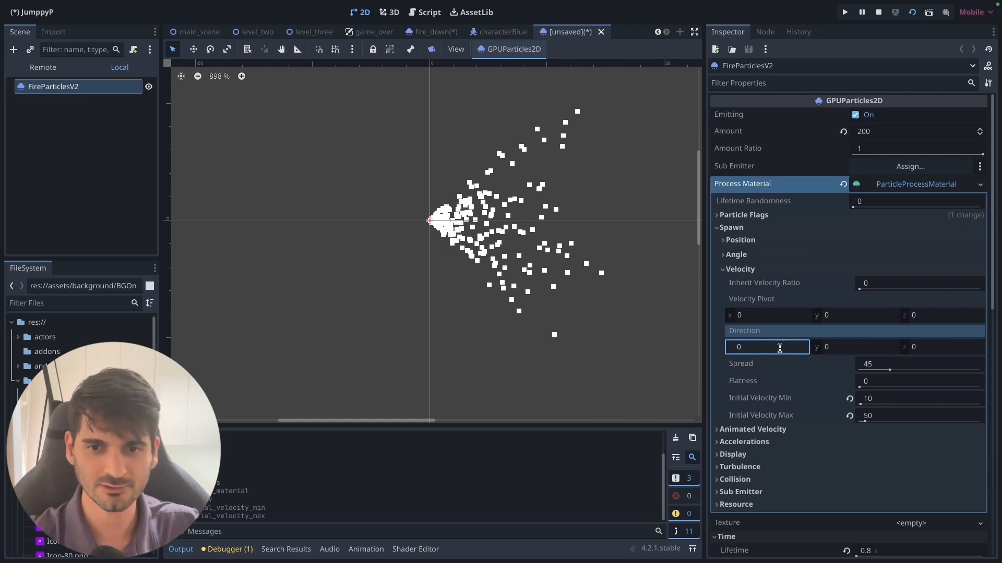
pyautogui.press('Return')
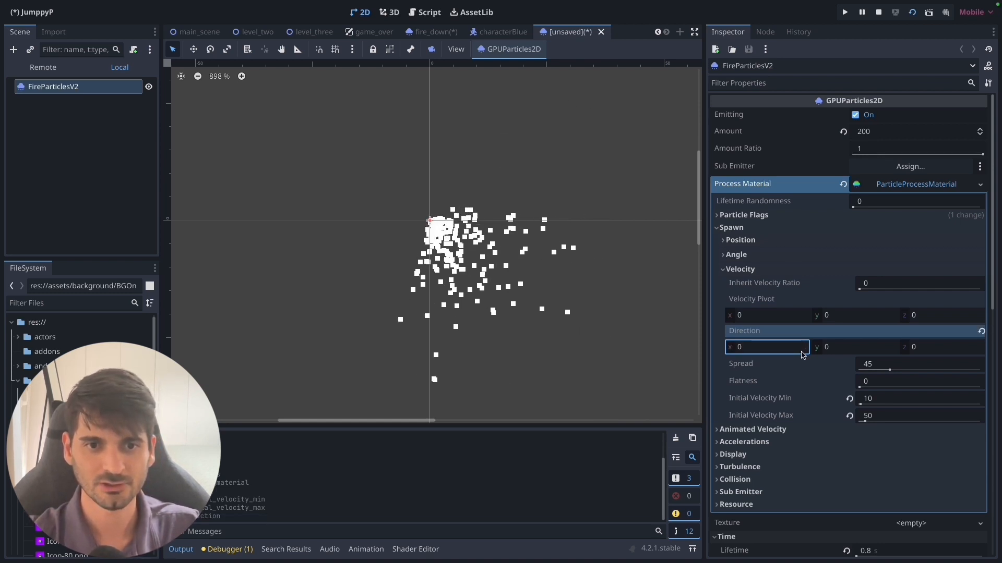
pyautogui.click(855, 348)
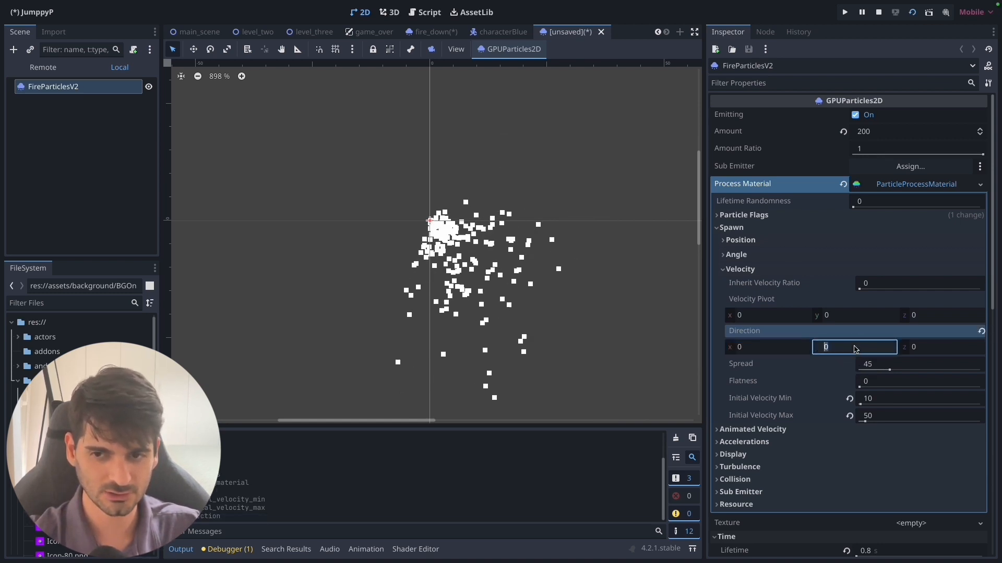
pyautogui.write('-1')
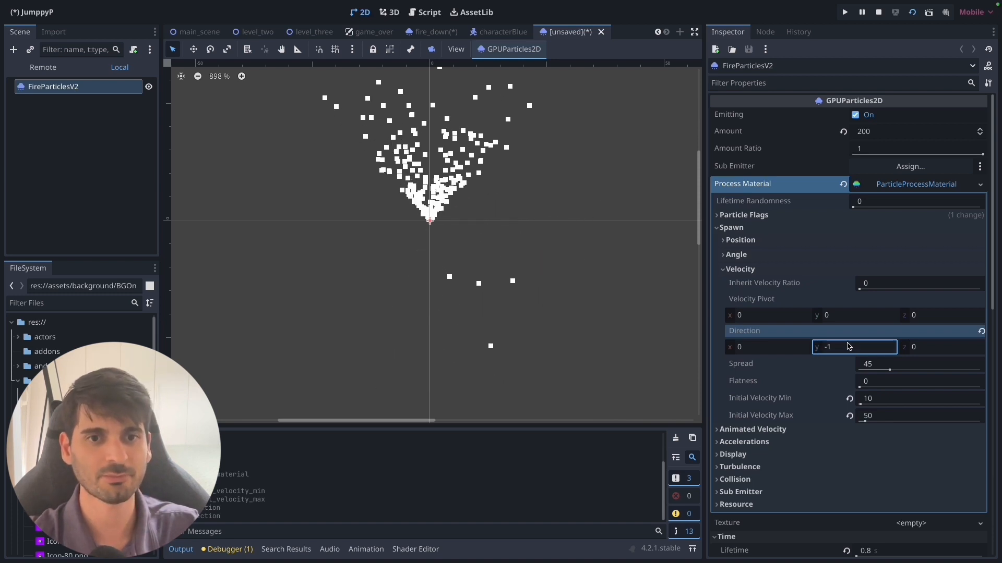
pyautogui.moveTo(457, 247); pyautogui.dragTo(484, 312, button='middle')
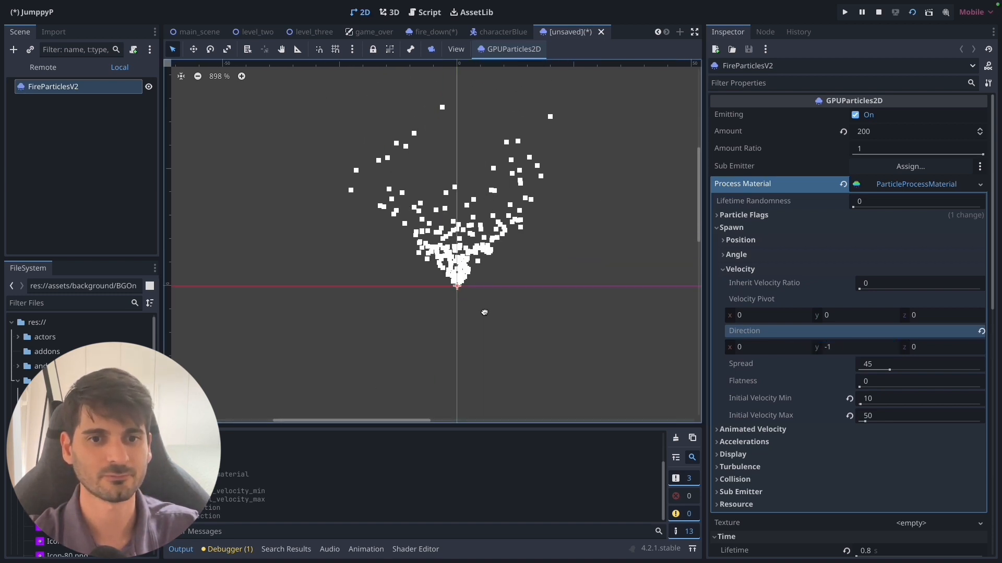
pyautogui.click(898, 366)
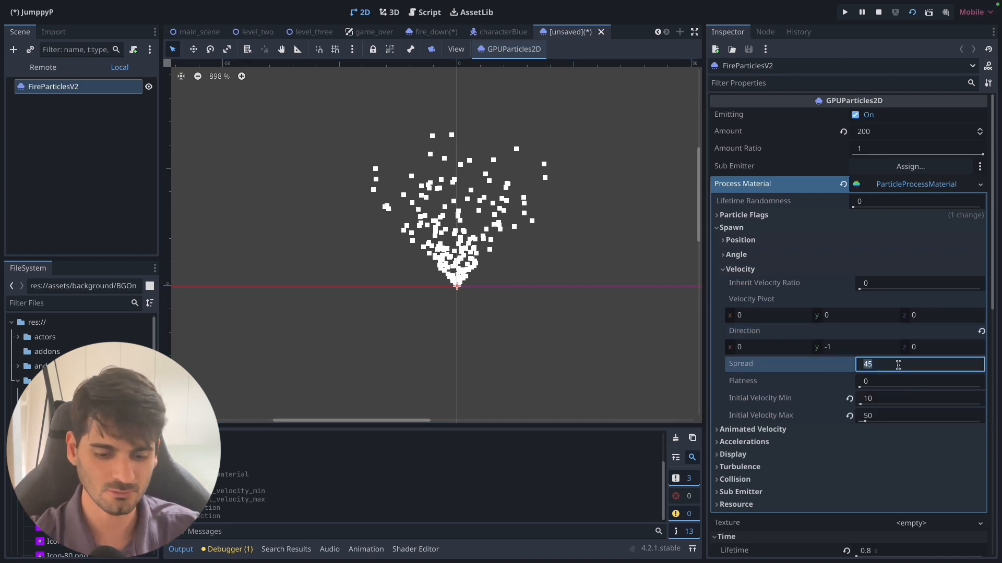
pyautogui.write('0')
pyautogui.press('Return')
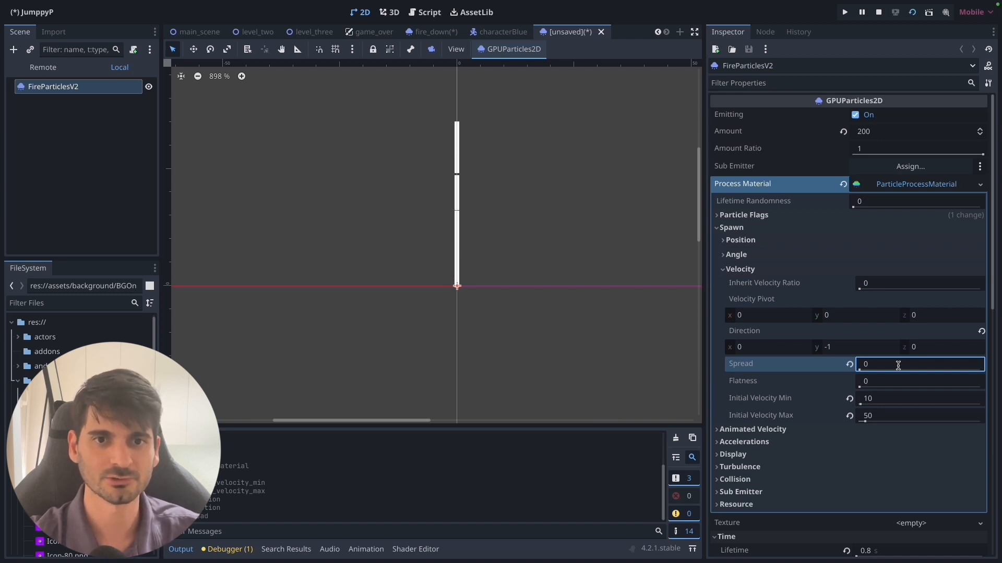
# - Set the maximum spawn angle of the particles to 360°
pyautogui.scroll(-1, 895, 366)
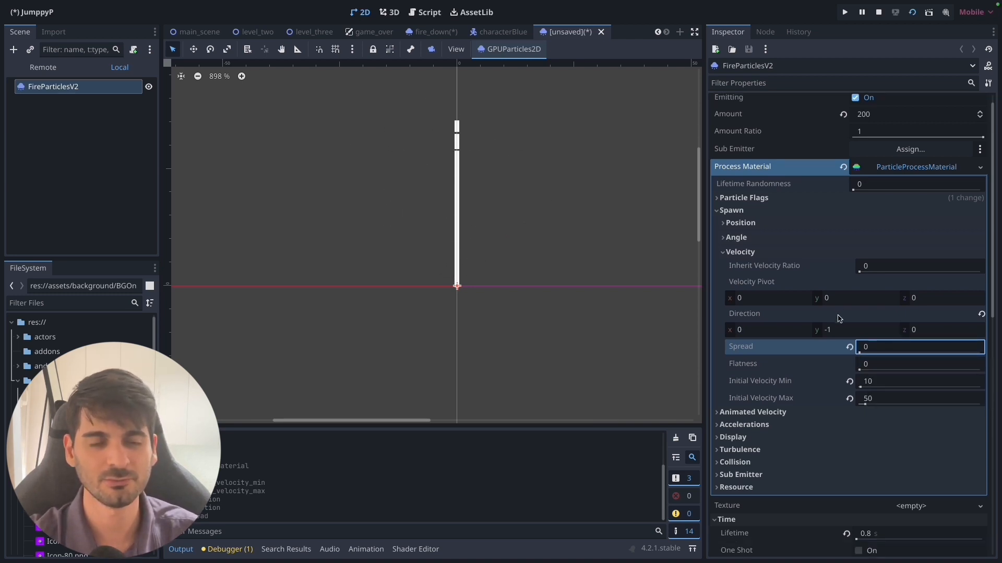
pyautogui.scroll(-1, 899, 344)
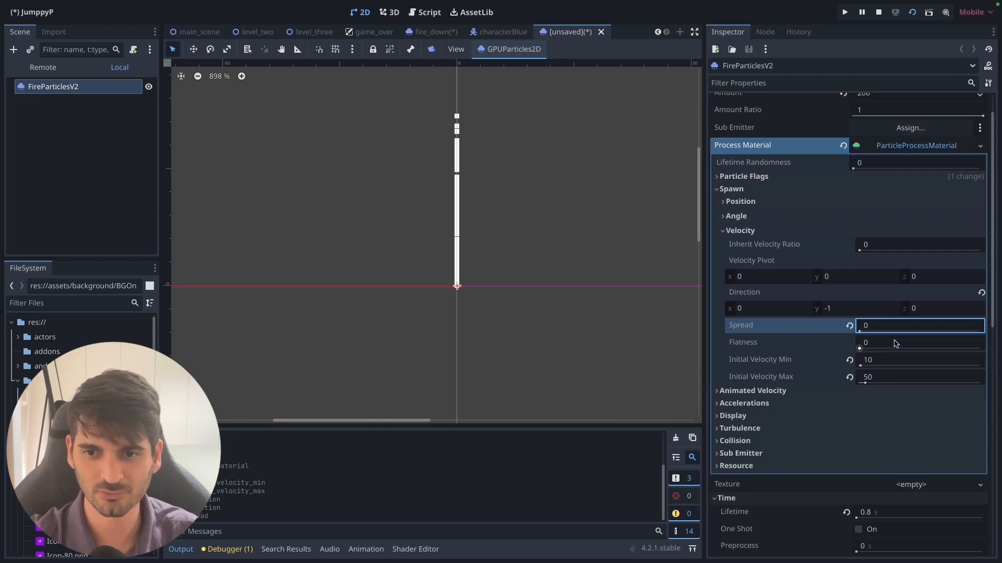
pyautogui.click(724, 232)
pyautogui.click(764, 220)
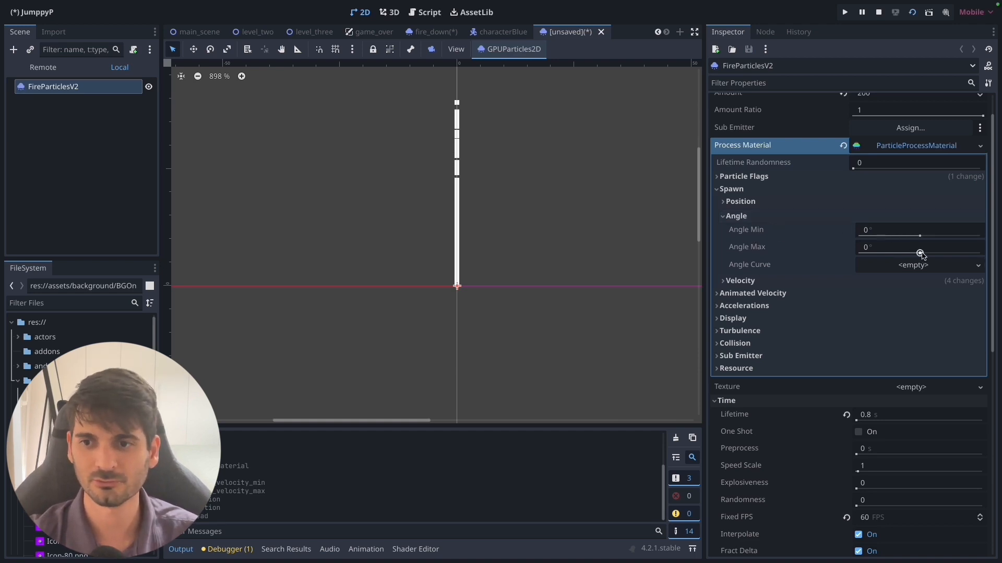
pyautogui.moveTo(919, 253); pyautogui.dragTo(952, 253)
pyautogui.click(934, 242)
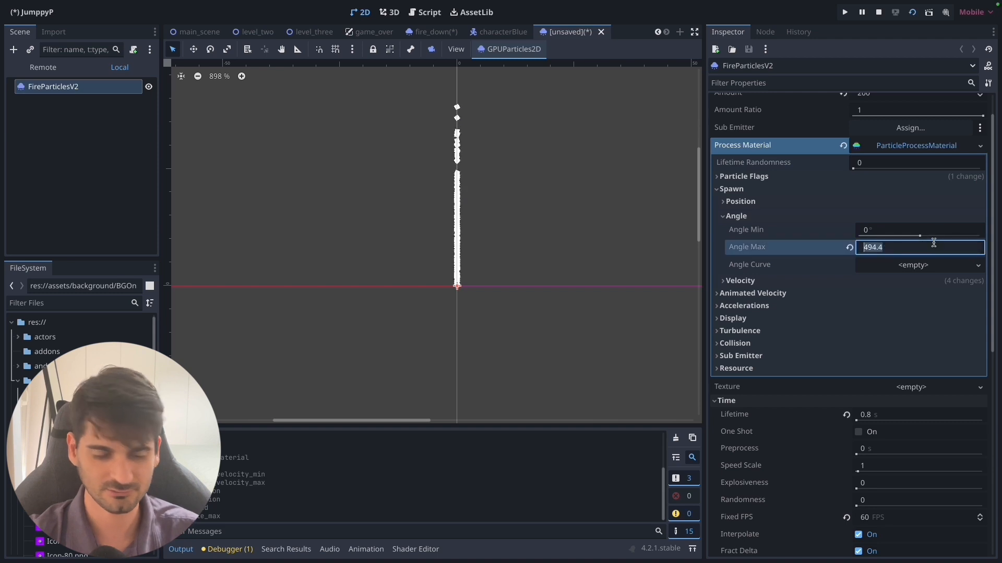
pyautogui.write('360')
pyautogui.press('Return')
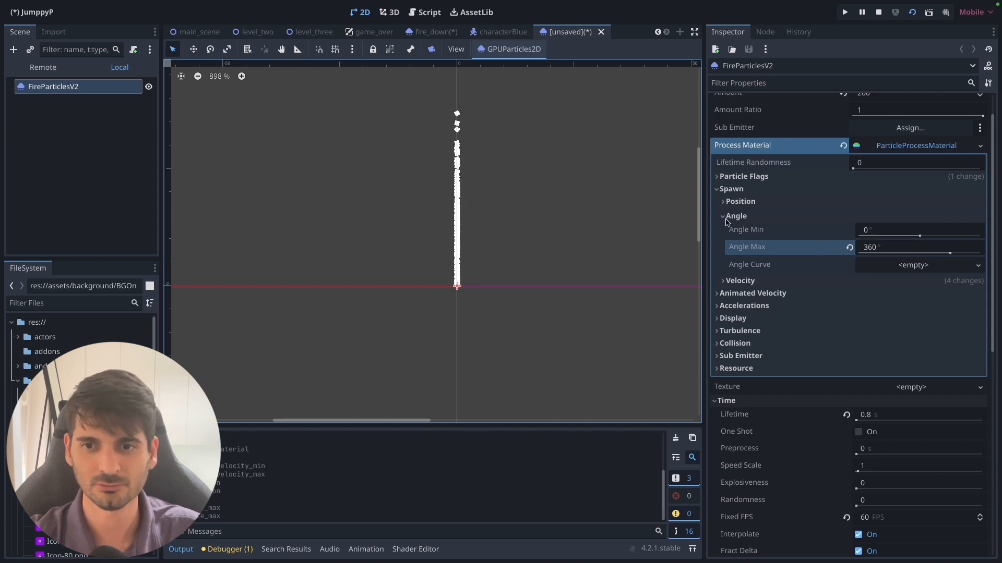
pyautogui.click(727, 217)
# - Change the spawn position's emission shape to Sphere with a radius of 4
pyautogui.click(727, 203)
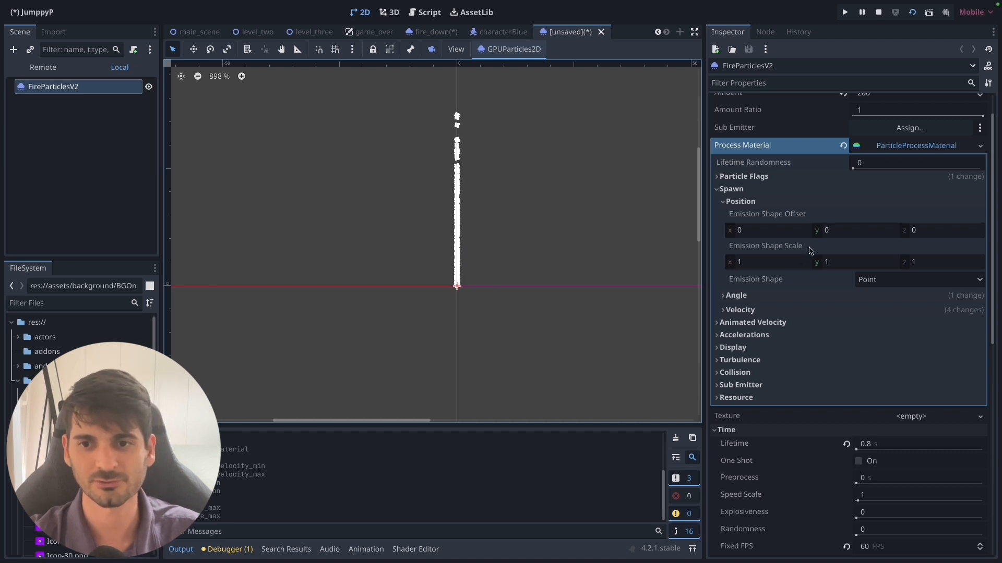
pyautogui.click(727, 204)
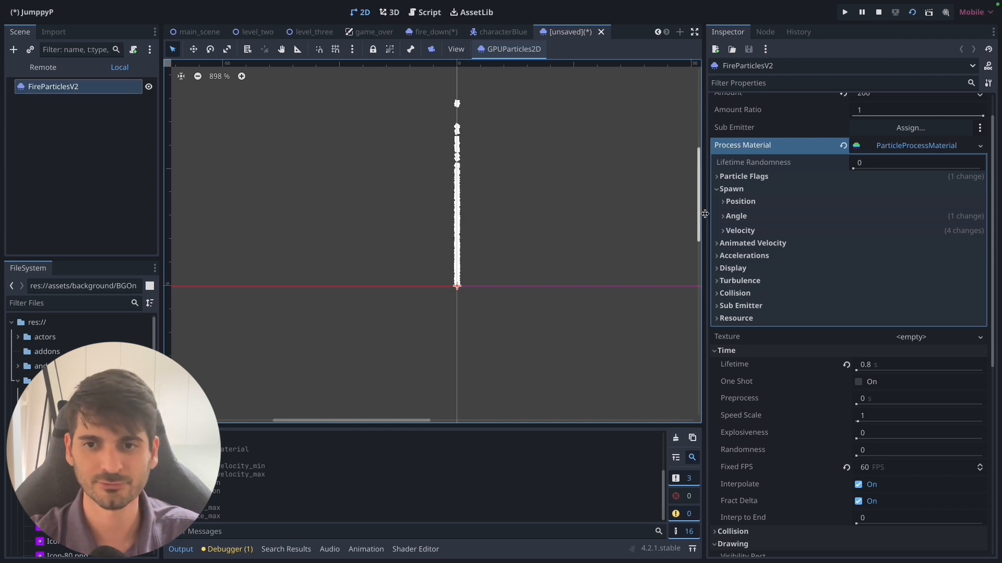
pyautogui.click(725, 203)
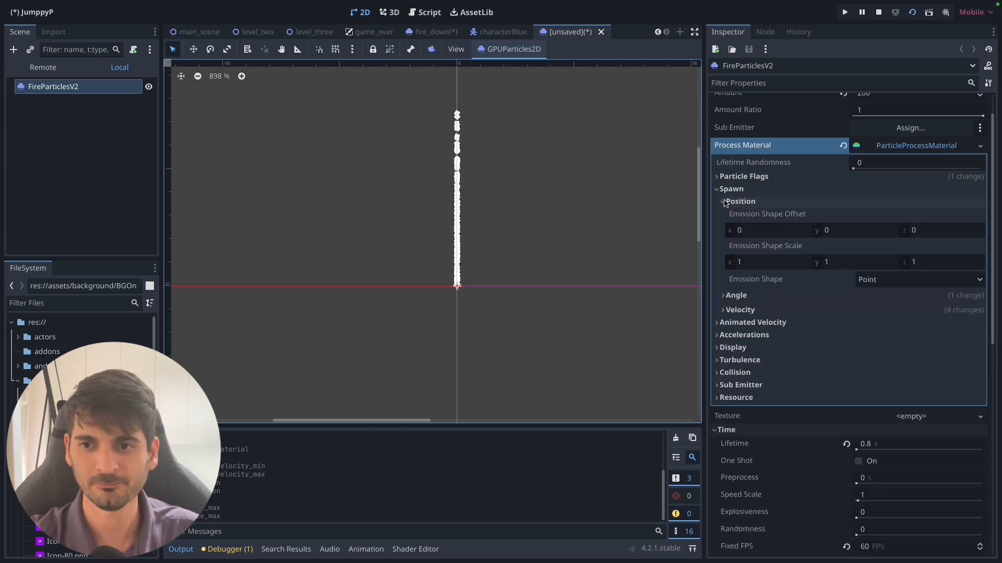
pyautogui.click(882, 280)
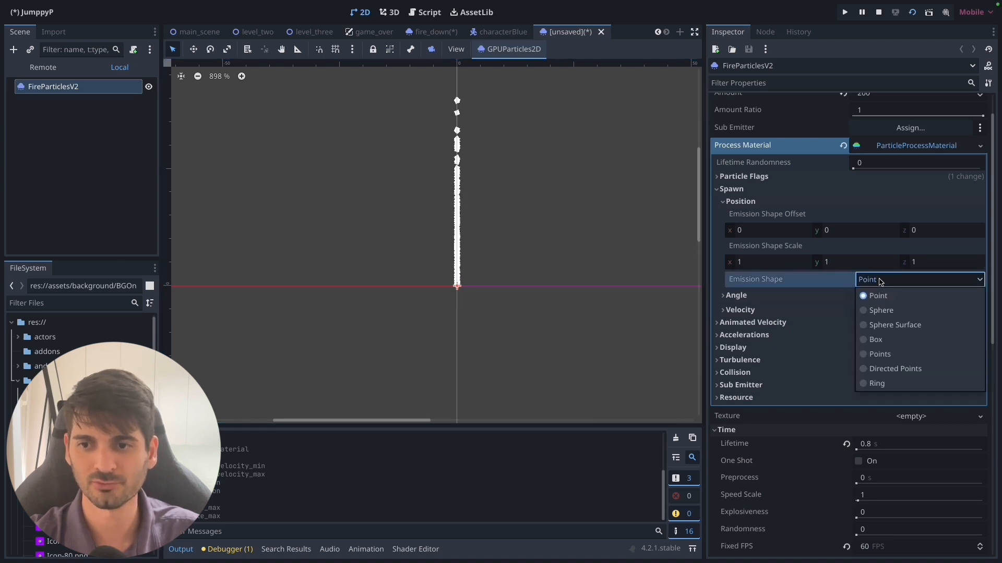
pyautogui.click(889, 312)
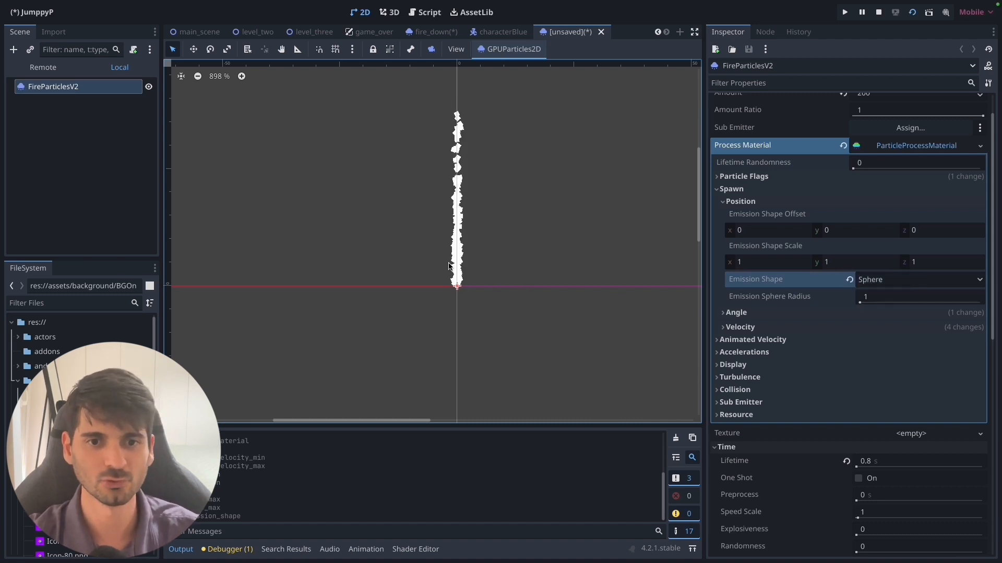
pyautogui.click(894, 295)
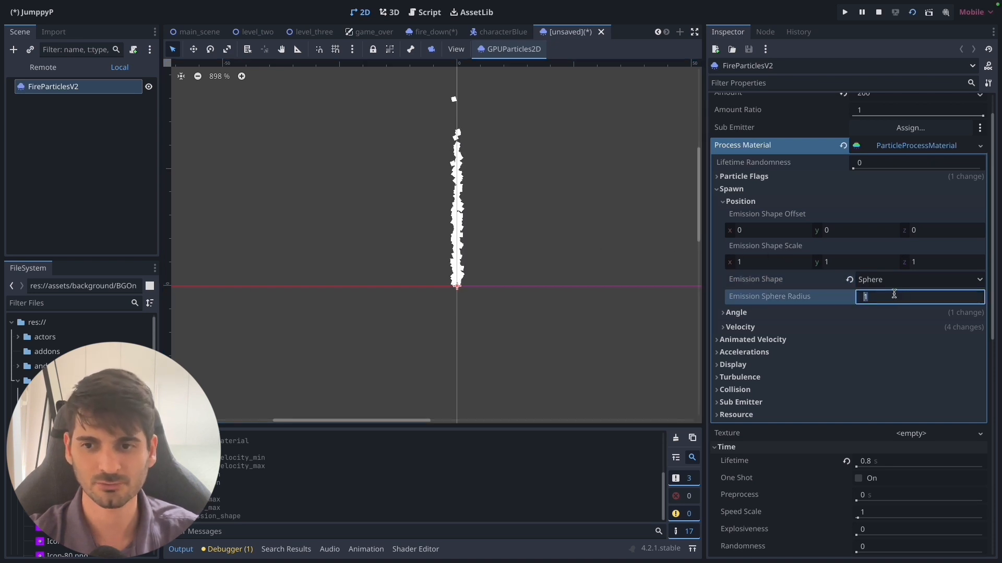
pyautogui.write('4')
pyautogui.press('Return')
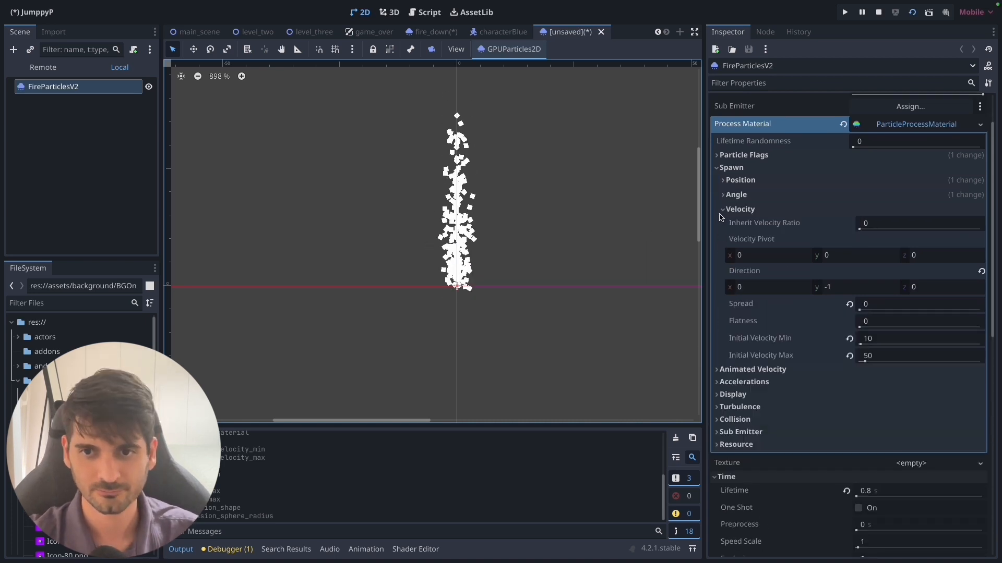
# - Set the particles' angular velocity to a minimum of 0.5 and a maximum of 50 in the animated velocity settings
pyautogui.click(720, 211)
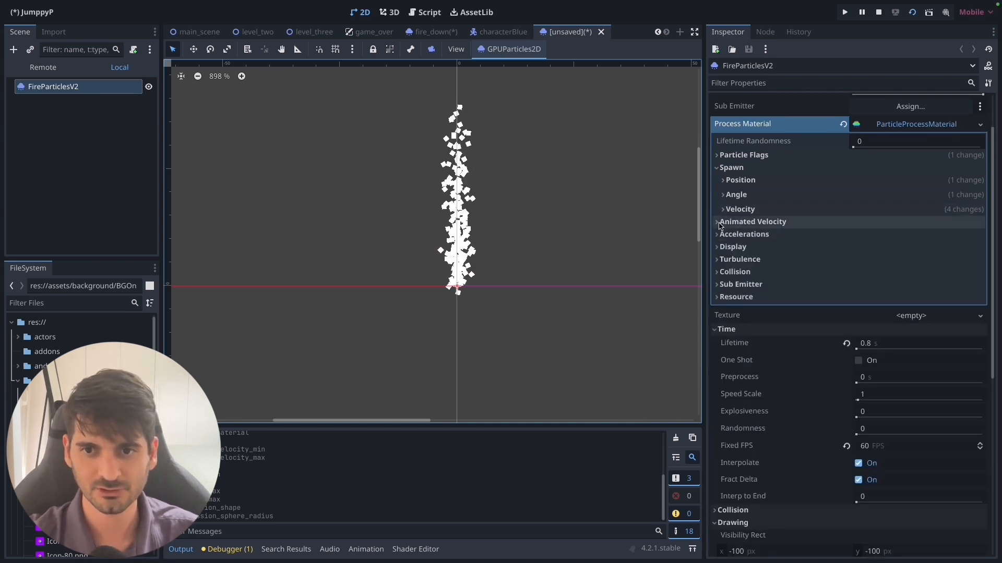
pyautogui.click(718, 223)
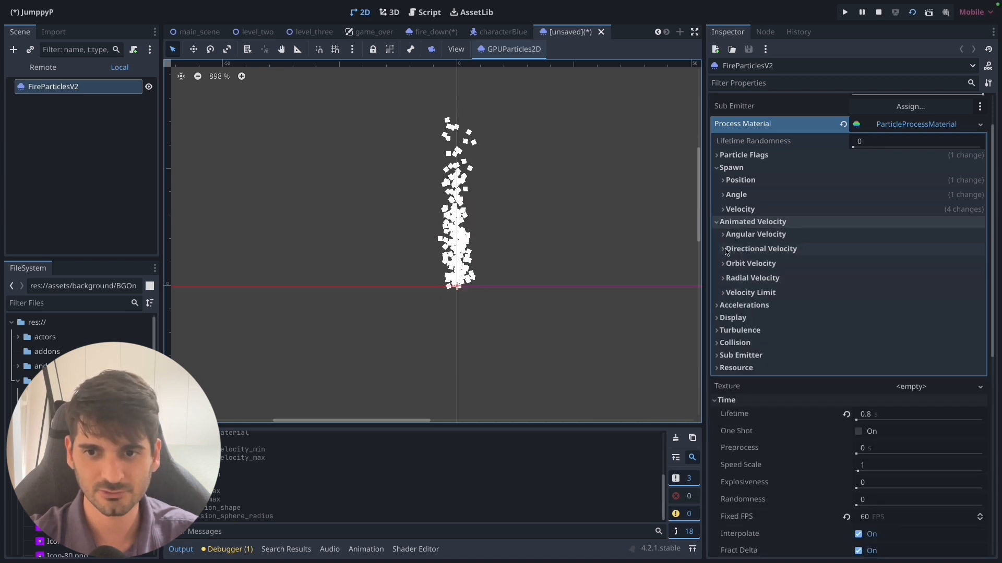
pyautogui.click(728, 235)
pyautogui.click(905, 249)
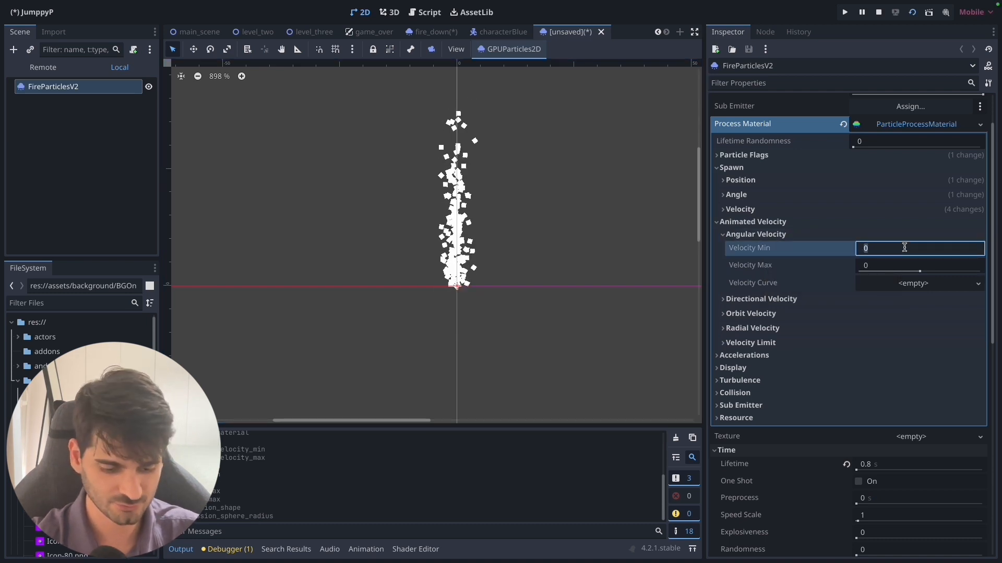
pyautogui.write('0.5')
pyautogui.press('Return')
pyautogui.click(896, 266)
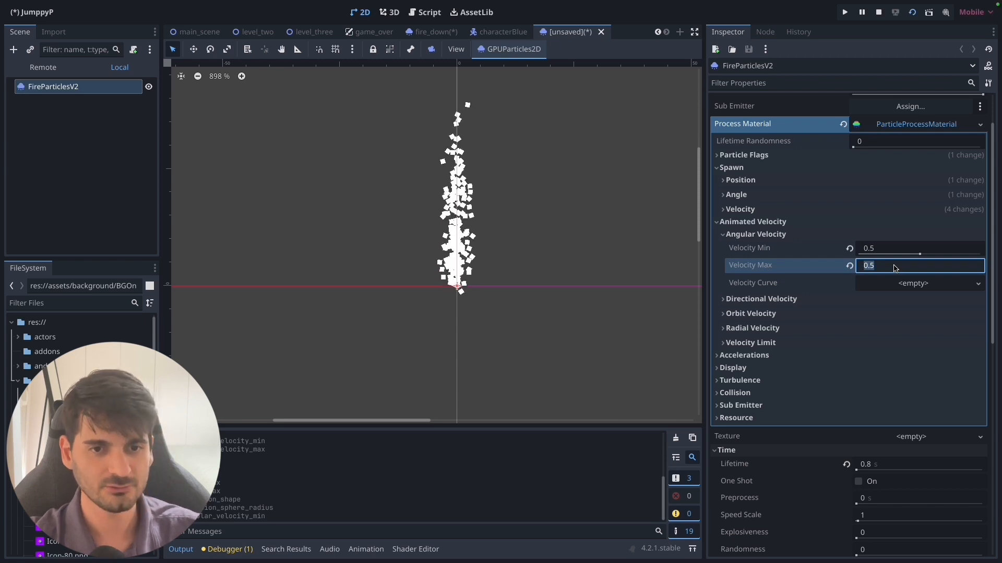
pyautogui.write('0.8')
pyautogui.press('Return')
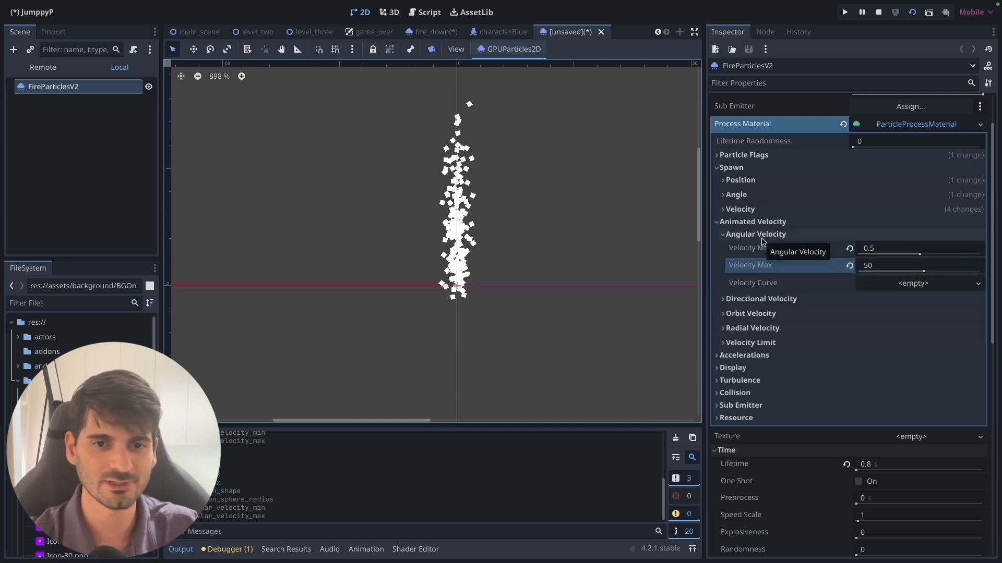
# - Collapse the Angular Velocity, Animated Velocity, Spawn, Time, Drawing and Transform property groups of the particle node
pyautogui.click(761, 236)
pyautogui.click(718, 225)
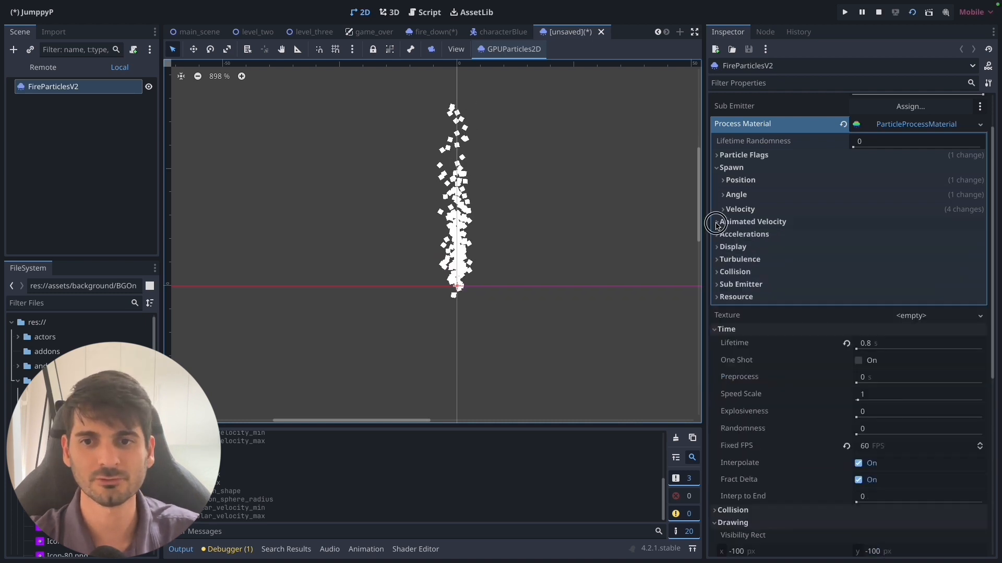
pyautogui.click(719, 169)
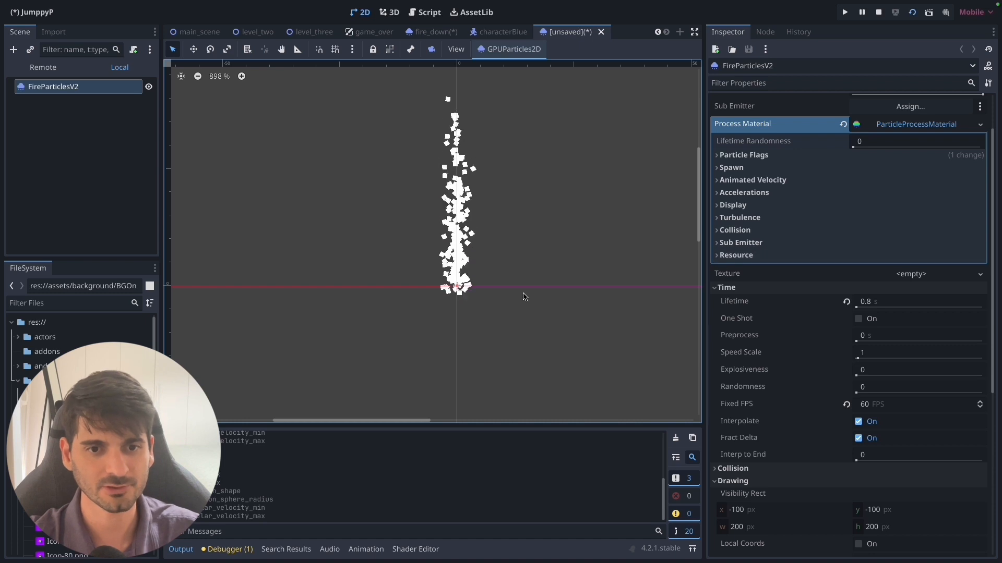
pyautogui.click(718, 287)
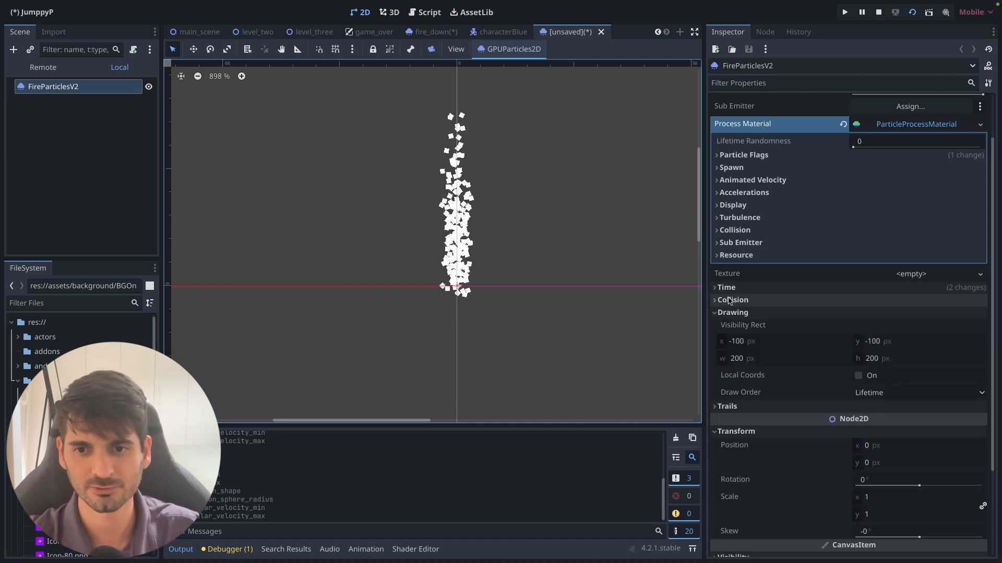
pyautogui.click(718, 312)
pyautogui.click(716, 353)
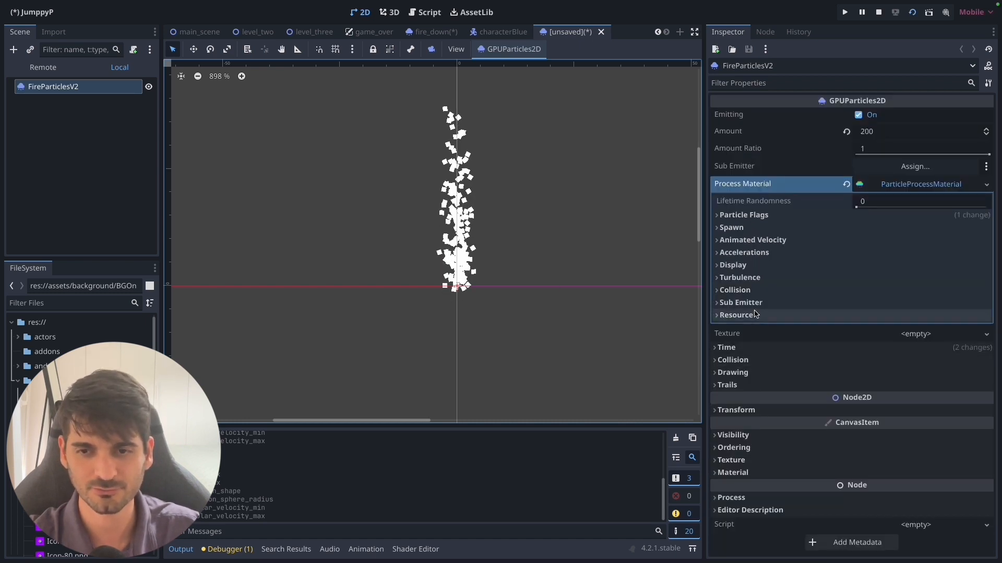
# - Assign a new GradientTexture1D as the color ramp in the process material's display color curves and open its gradient for editing
pyautogui.click(718, 266)
pyautogui.click(723, 308)
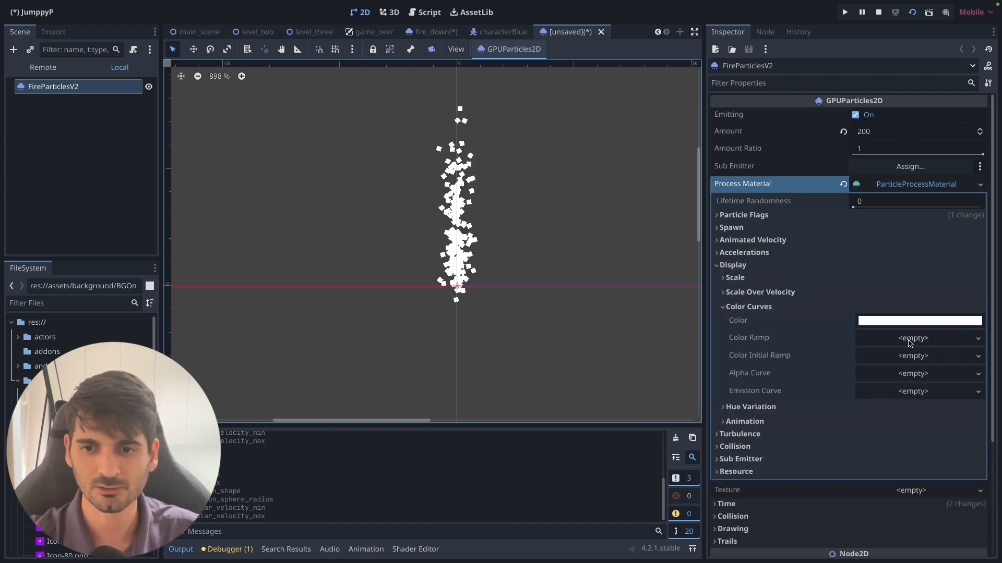
pyautogui.click(909, 339)
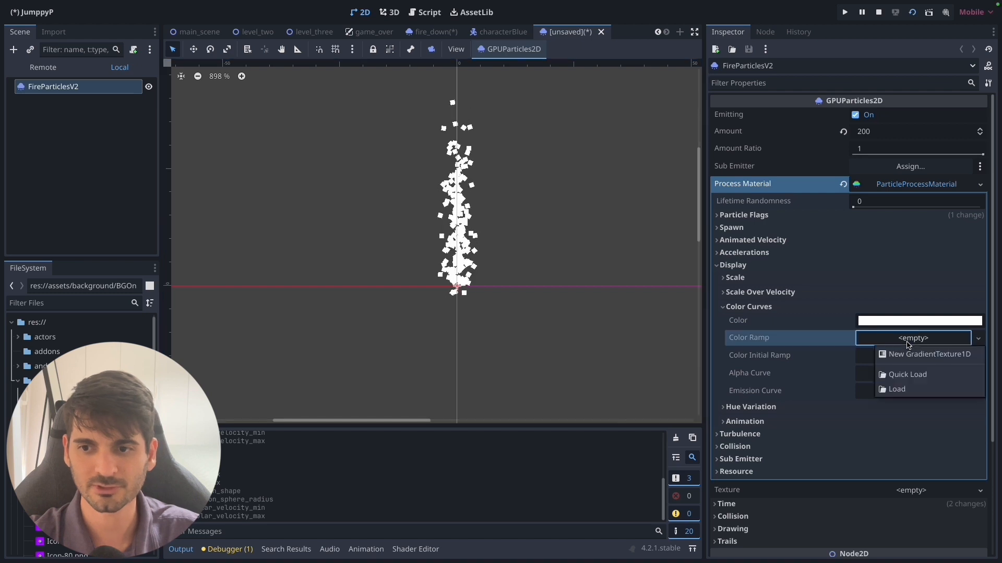
pyautogui.click(948, 356)
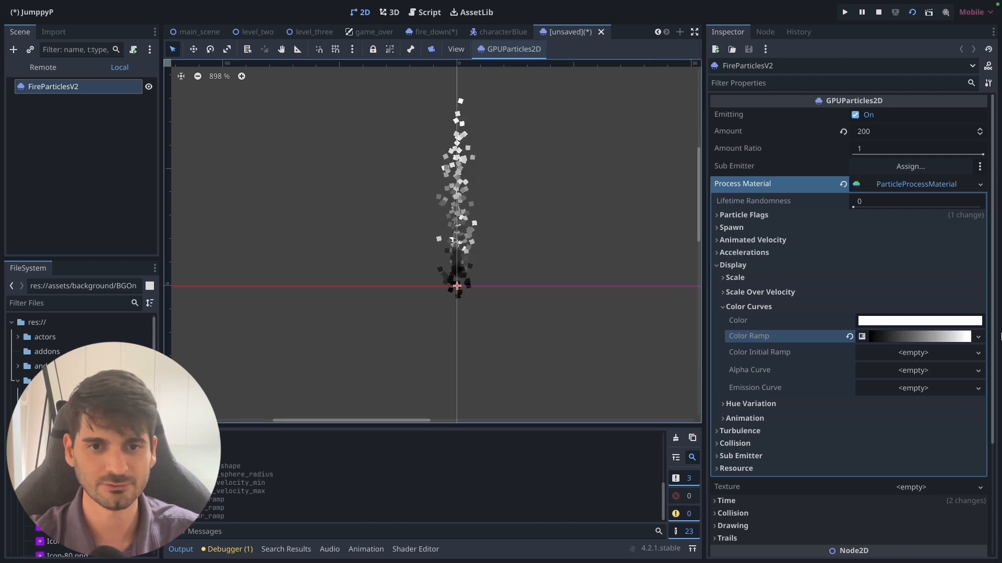
pyautogui.click(930, 338)
pyautogui.click(882, 354)
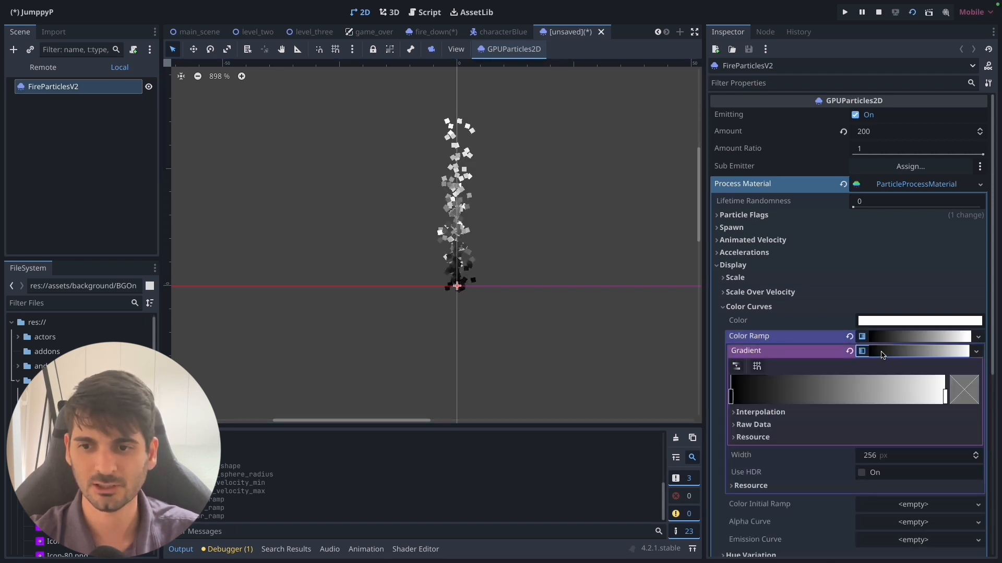
# - Set the gradient's start point to yellow (ffff00) with red 255, green 255 and blue 0
pyautogui.click(731, 397)
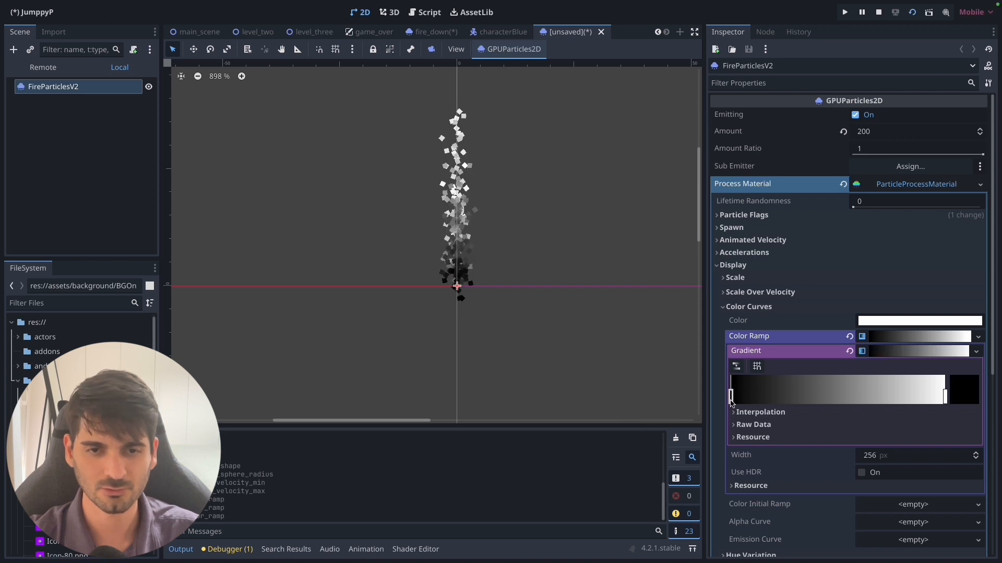
pyautogui.doubleClick(730, 397)
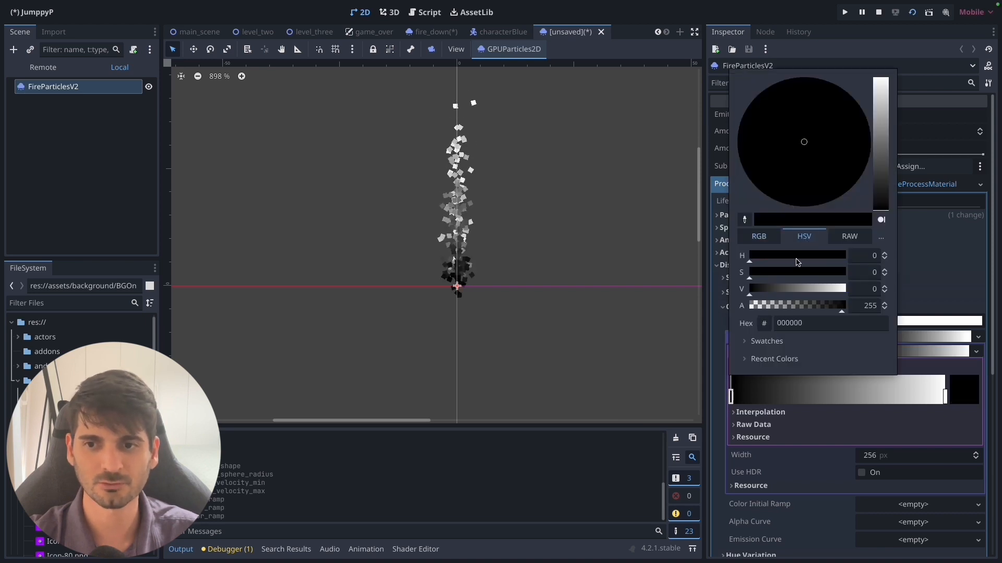
pyautogui.click(761, 238)
pyautogui.moveTo(757, 273); pyautogui.dragTo(869, 273)
pyautogui.moveTo(803, 256); pyautogui.dragTo(847, 255)
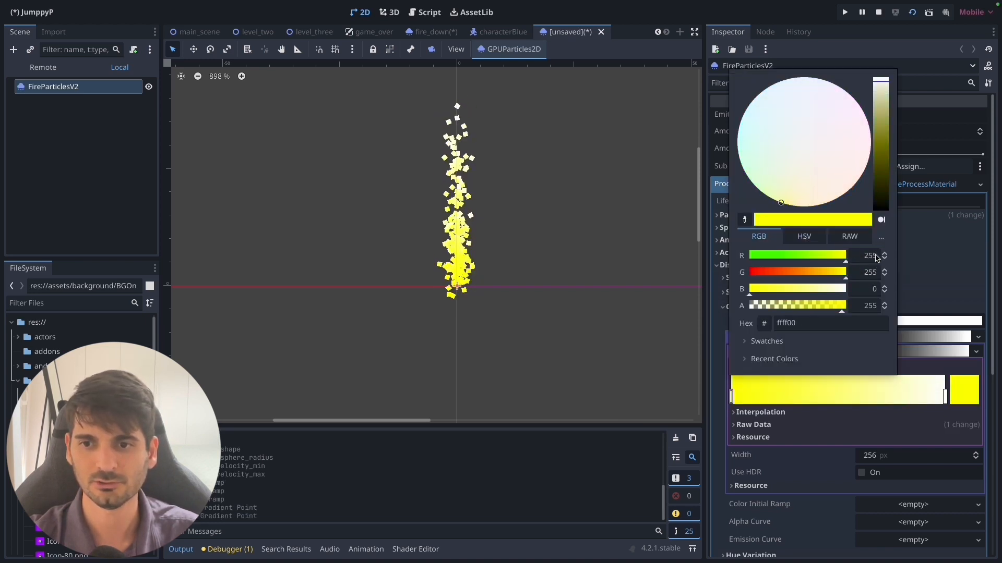
# - Set the gradient's end point to pure red (ff0000)
pyautogui.click(946, 397)
pyautogui.click(946, 397)
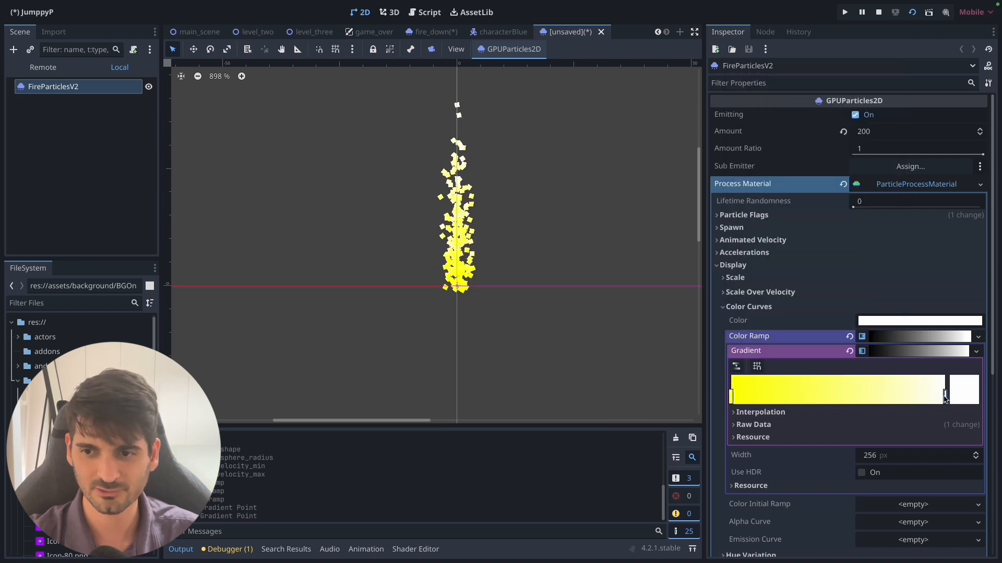
pyautogui.doubleClick(945, 401)
pyautogui.moveTo(821, 274); pyautogui.dragTo(738, 277)
pyautogui.moveTo(772, 290); pyautogui.dragTo(727, 294)
pyautogui.click(804, 236)
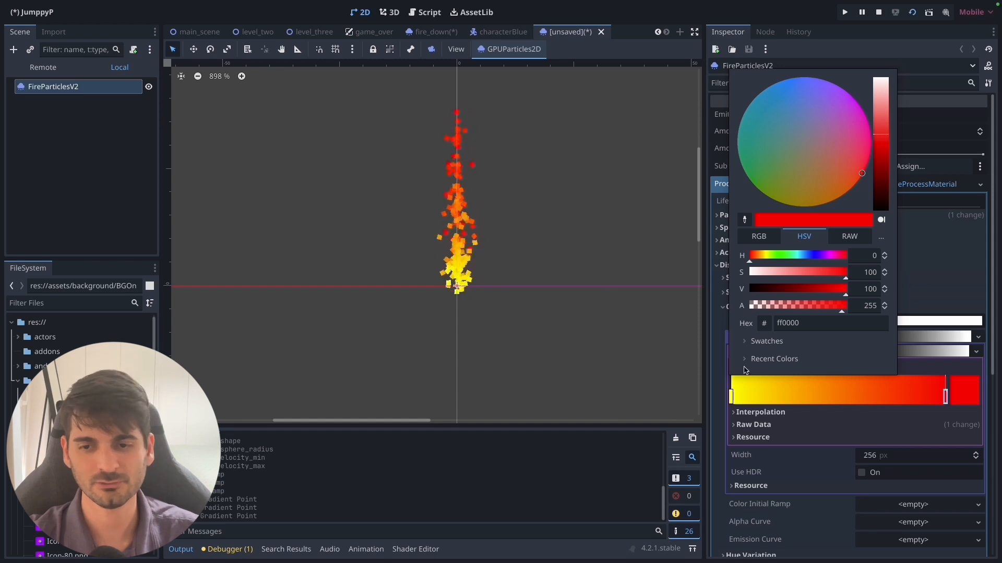
pyautogui.click(845, 420)
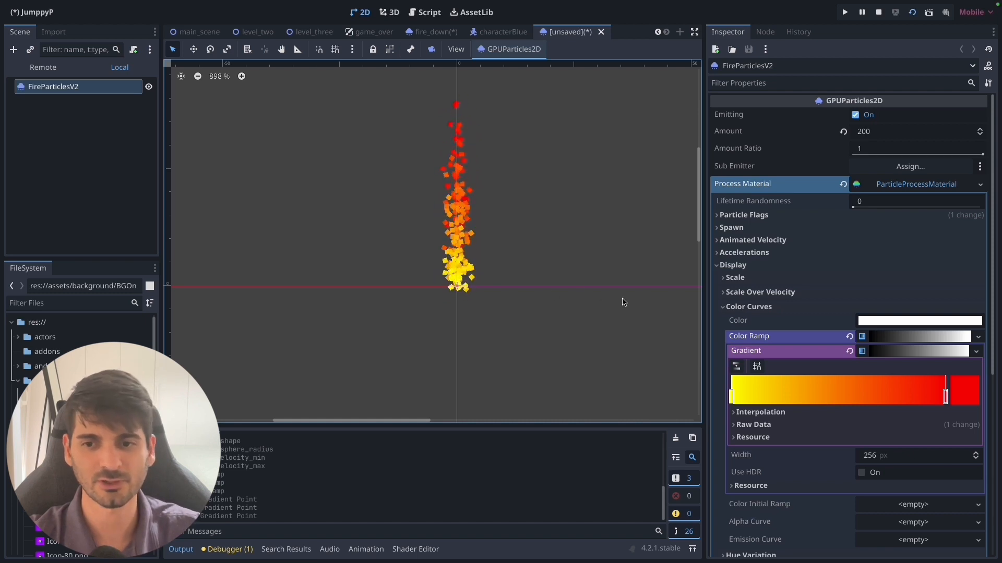
# - Add an orange middle point to the color ramp's gradient and place it roughly a third of the way along
pyautogui.click(842, 399)
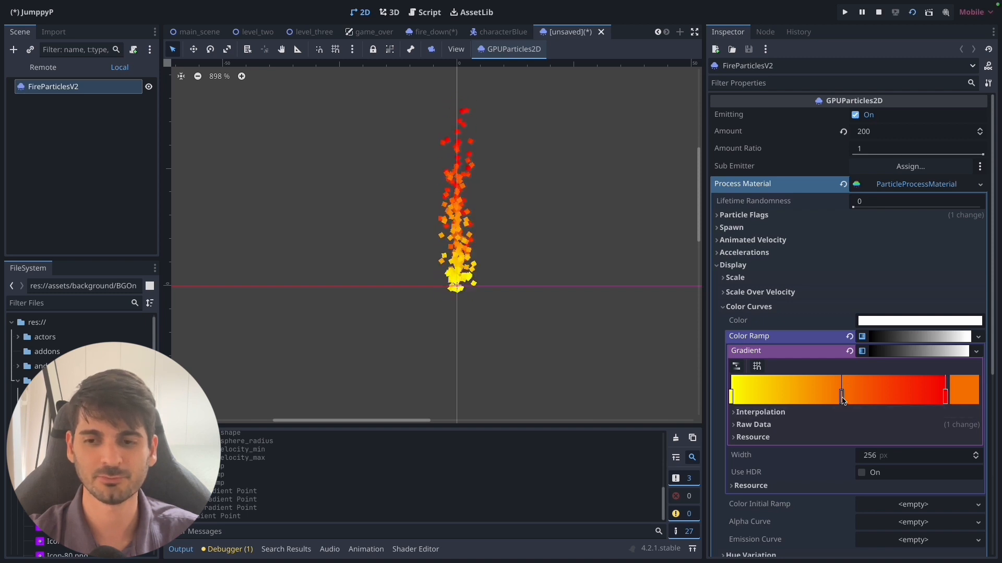
pyautogui.moveTo(843, 398); pyautogui.dragTo(755, 396)
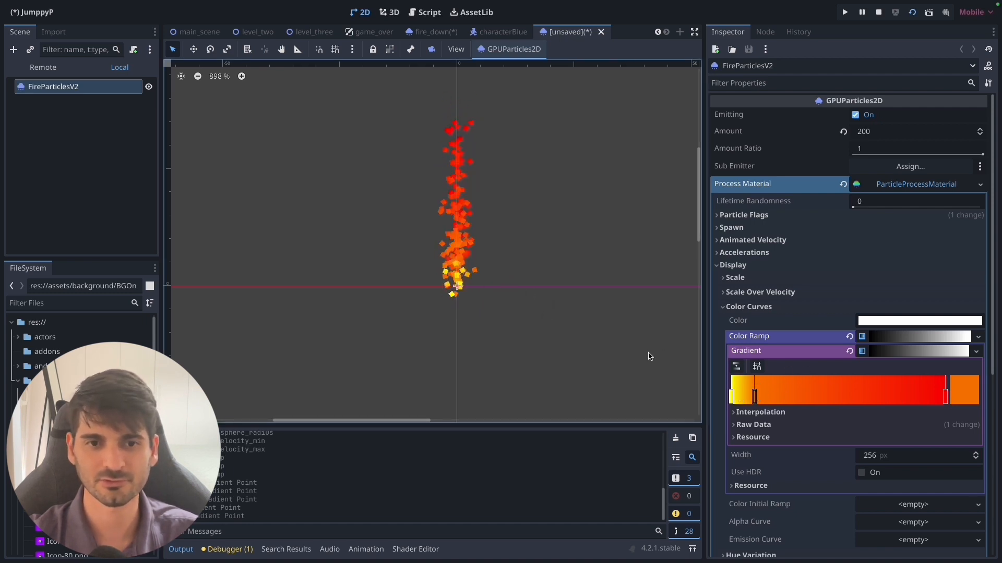
pyautogui.moveTo(754, 397); pyautogui.dragTo(873, 399)
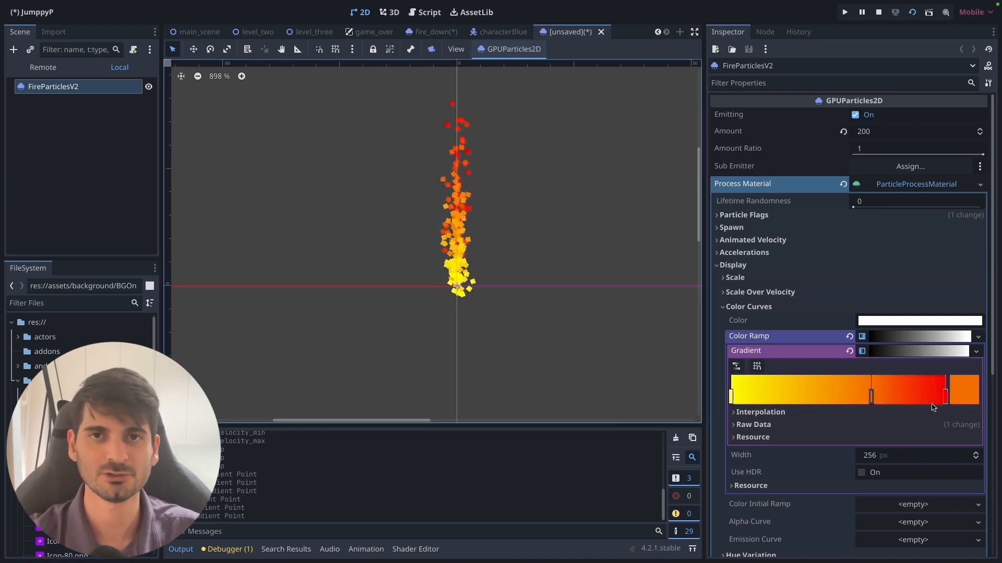
pyautogui.moveTo(871, 398); pyautogui.dragTo(809, 398)
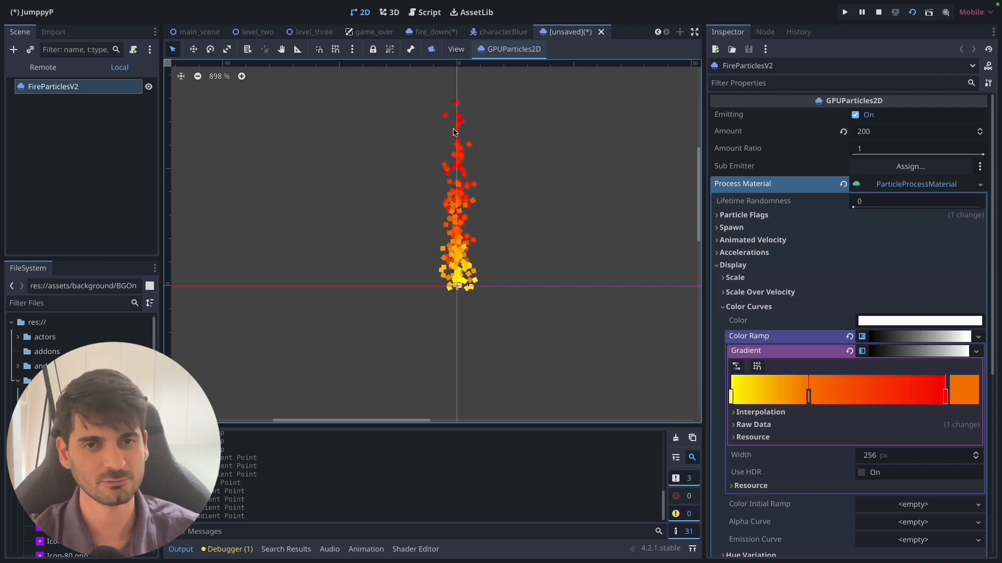
pyautogui.click(902, 341)
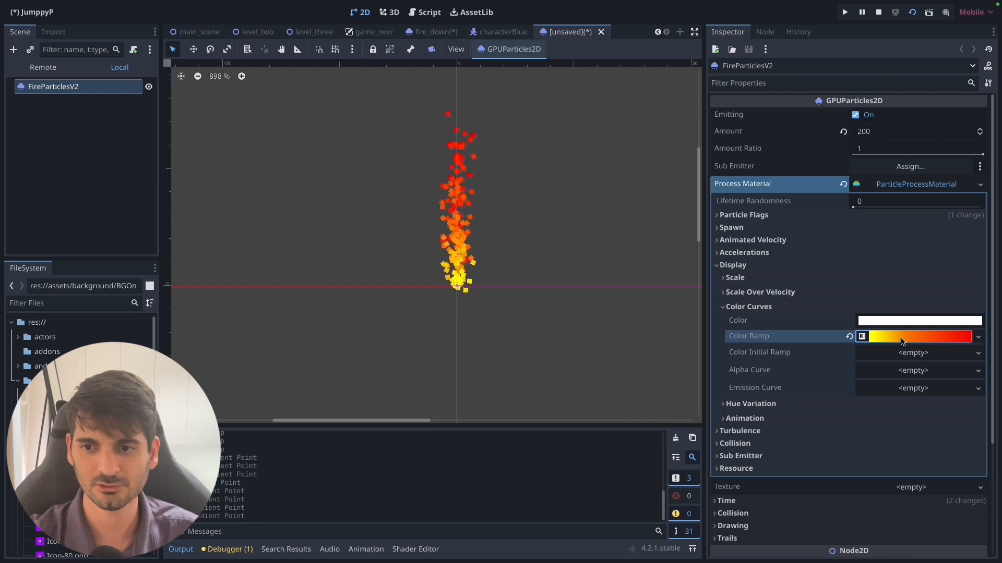
# - Assign a new CurveTexture as the particles' alpha curve, give it a new Curve and open that curve for editing
pyautogui.click(925, 374)
pyautogui.click(922, 384)
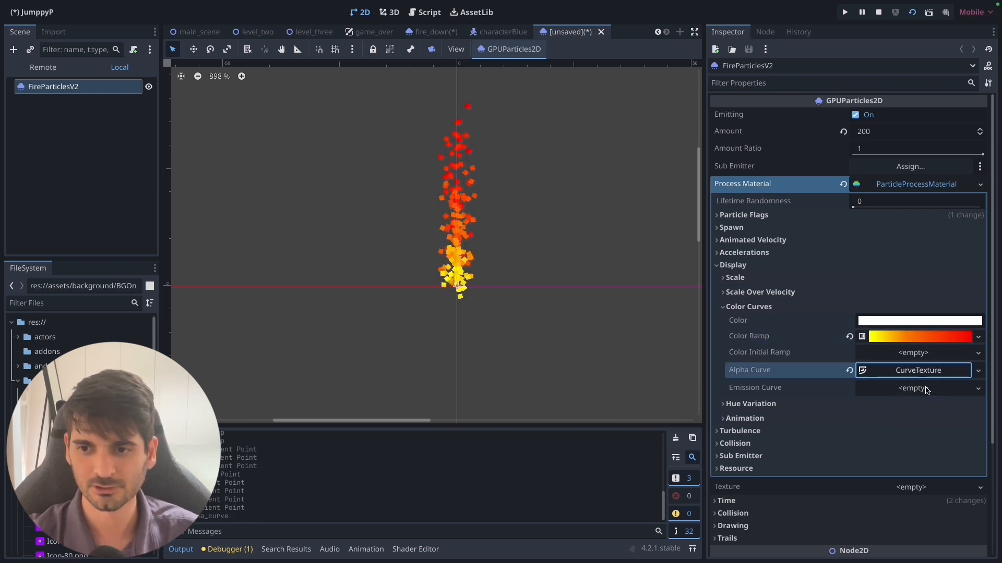
pyautogui.click(908, 372)
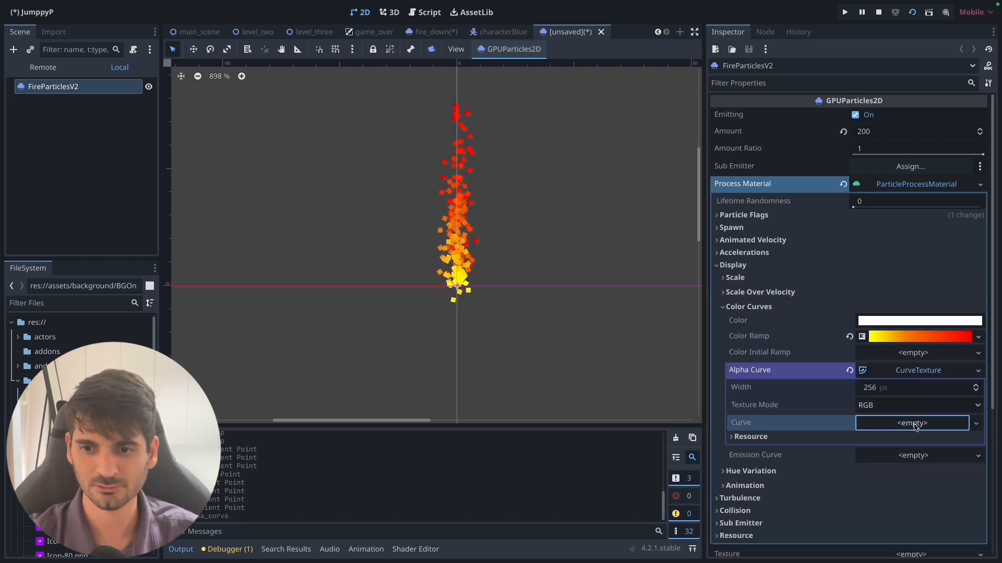
pyautogui.click(914, 425)
pyautogui.click(942, 441)
pyautogui.click(921, 434)
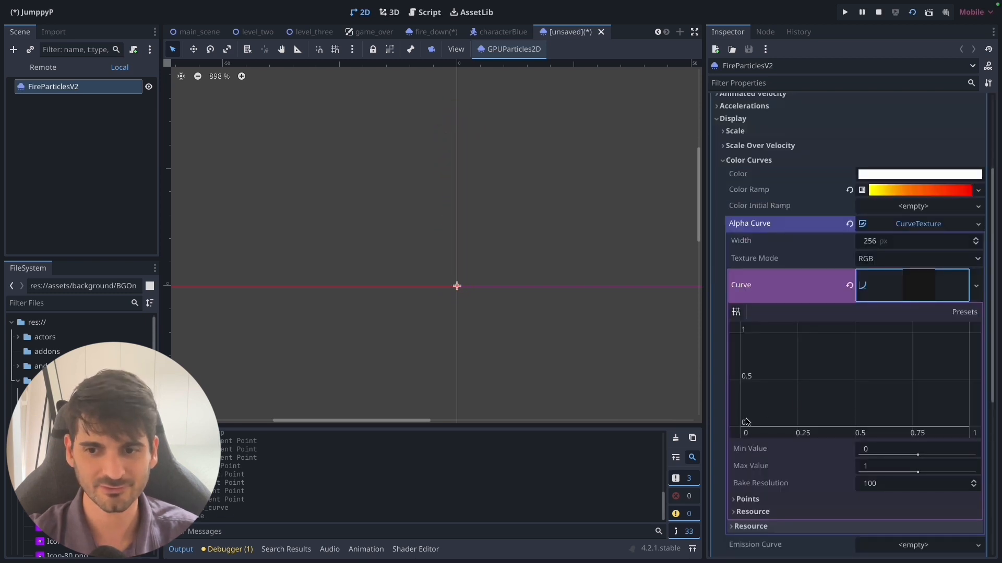
# - Shape the alpha curve with a start point at (0, 0.65), a peak at (0.38, 1) and an end point at (1, 0)
pyautogui.moveTo(856, 428); pyautogui.dragTo(855, 358)
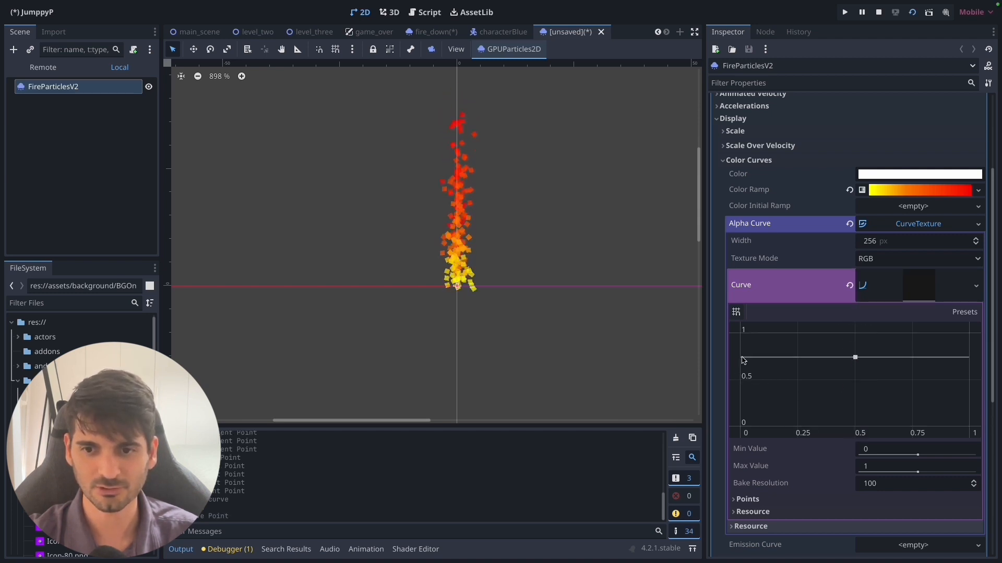
pyautogui.moveTo(740, 358)
pyautogui.mouseDown()
pyautogui.moveTo(741, 421)
pyautogui.moveTo(740, 374)
pyautogui.mouseUp()
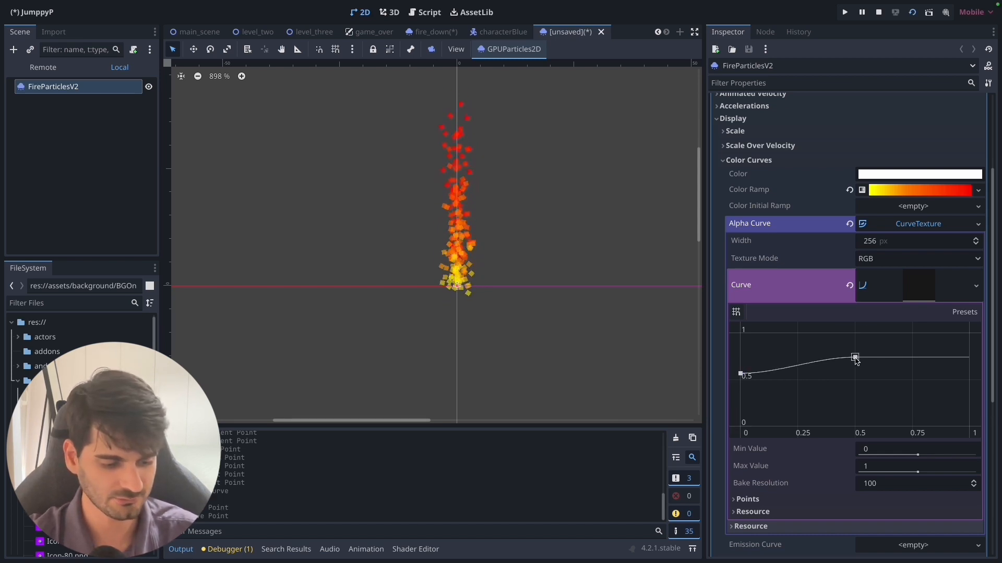
pyautogui.moveTo(855, 358); pyautogui.dragTo(826, 339)
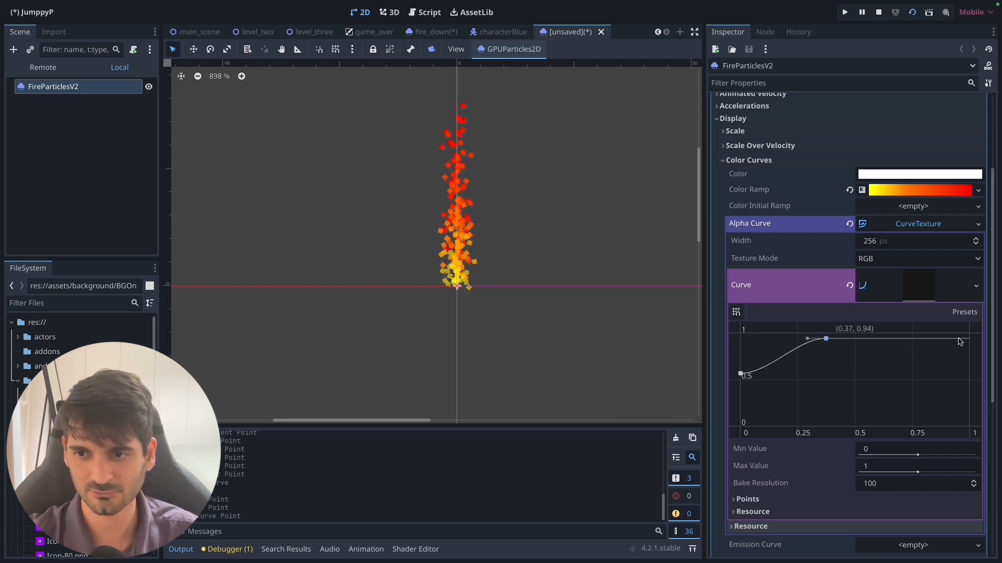
pyautogui.moveTo(966, 340); pyautogui.dragTo(968, 426)
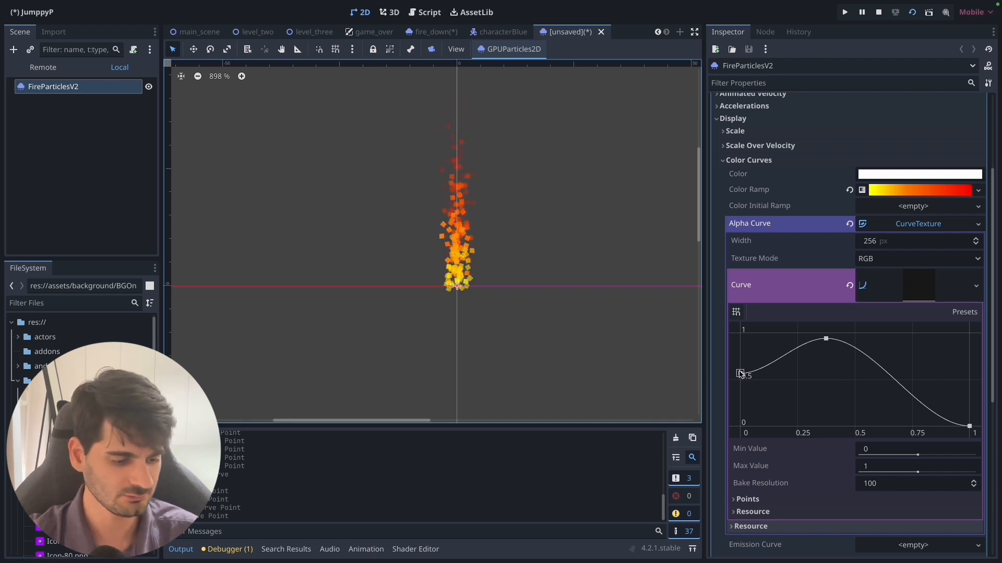
pyautogui.moveTo(740, 374); pyautogui.dragTo(740, 342)
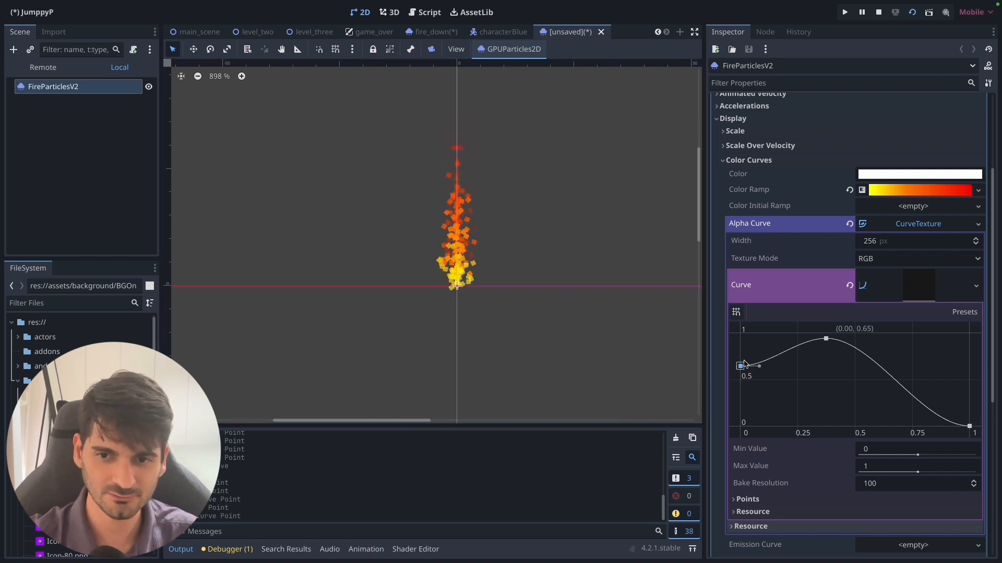
pyautogui.moveTo(826, 339); pyautogui.dragTo(827, 333)
pyautogui.click(827, 333)
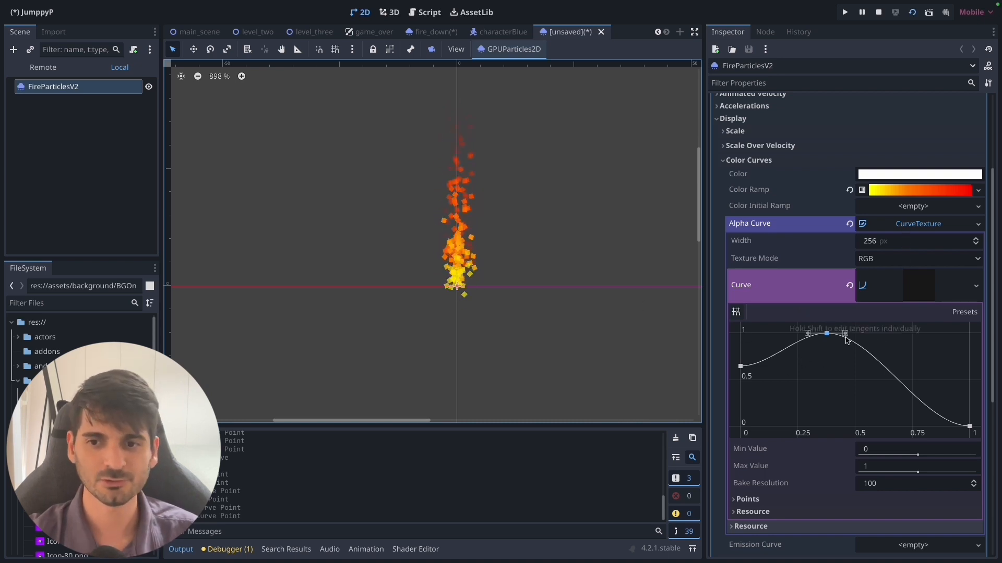
# - Review the color ramp's gradient points again and close both the gradient and alpha curve editors
pyautogui.click(900, 189)
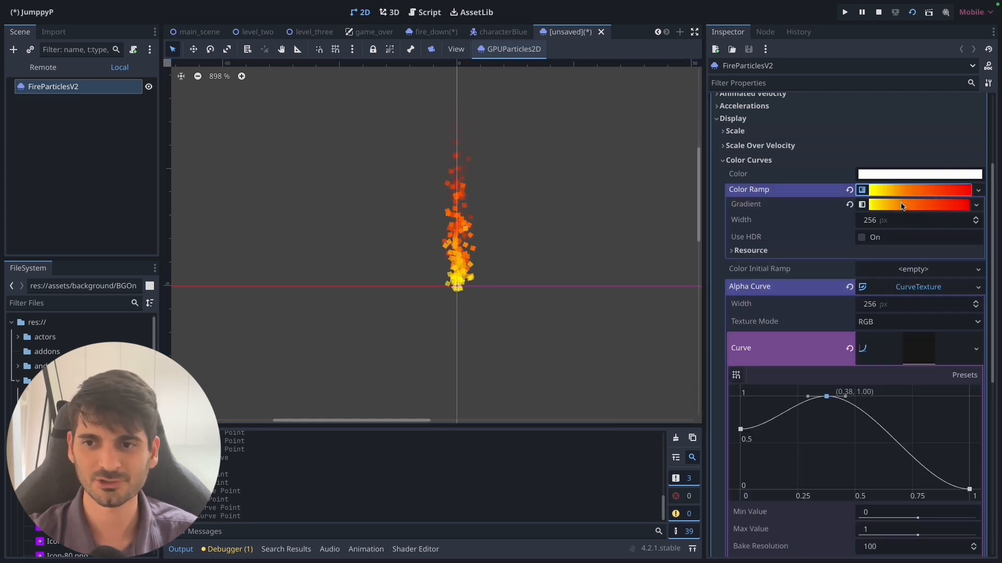
pyautogui.click(902, 205)
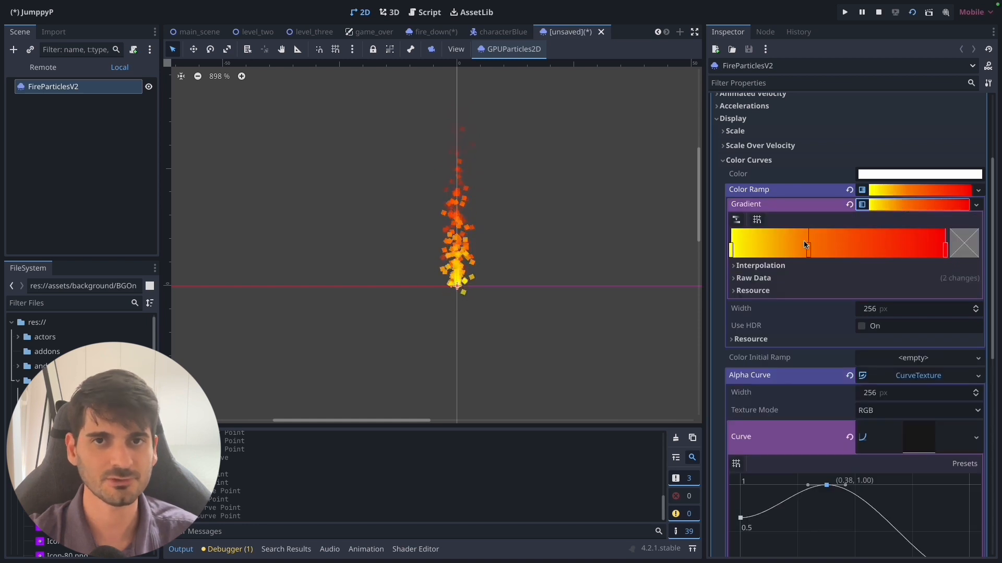
pyautogui.click(905, 191)
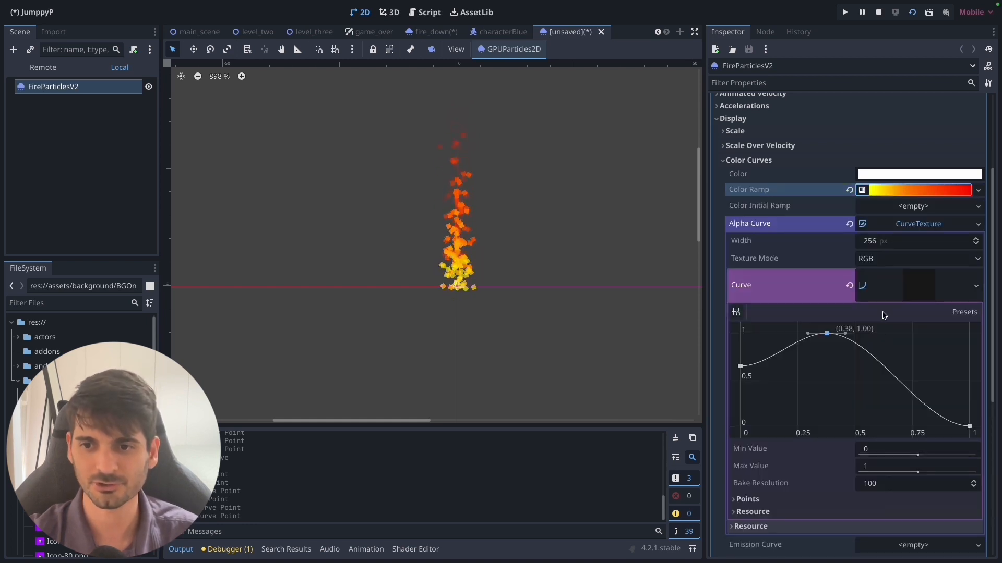
pyautogui.click(915, 282)
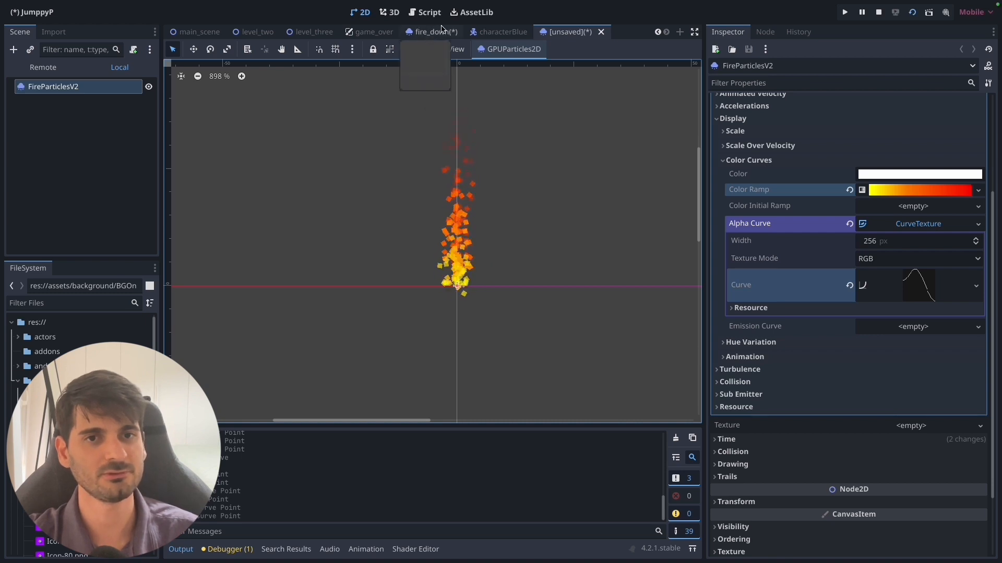
# - View the fire particles on the character in the characterBlue scene and return to the fire_particles_v_2 scene
pyautogui.click(493, 37)
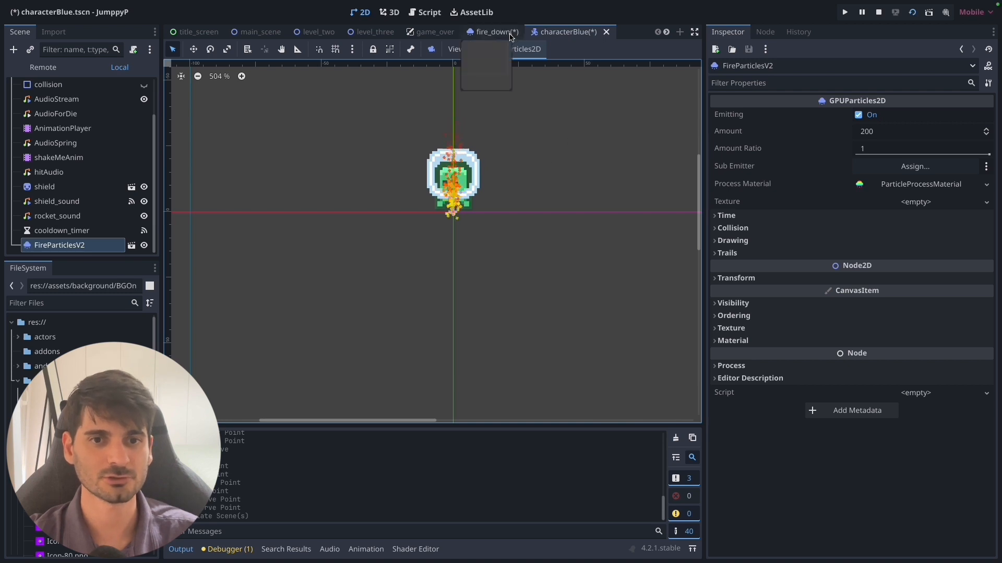
pyautogui.click(579, 34)
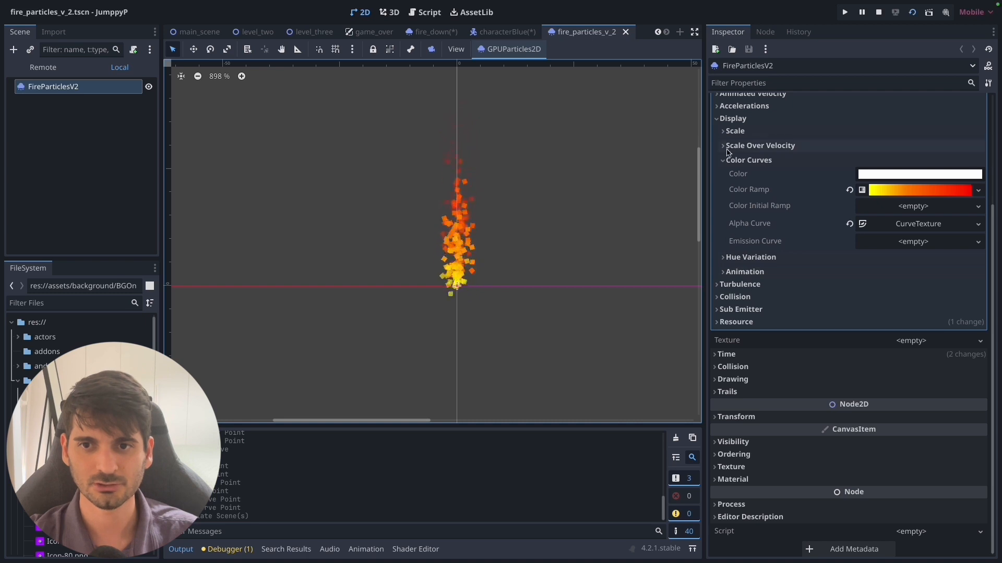
# - Set both the minimum and maximum display scale of the fire particles to 5
pyautogui.click(726, 133)
pyautogui.scroll(1, 774, 176)
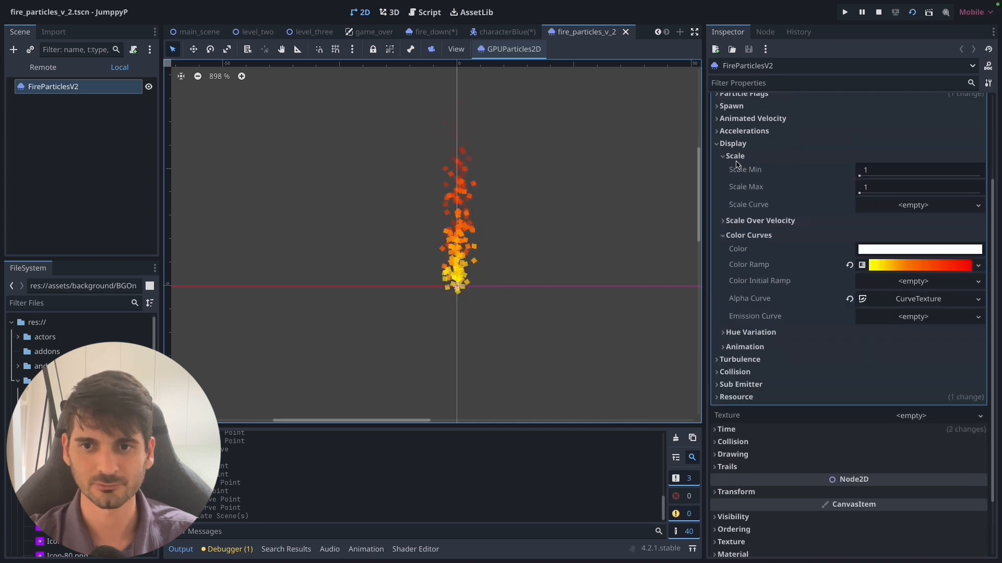
pyautogui.click(899, 172)
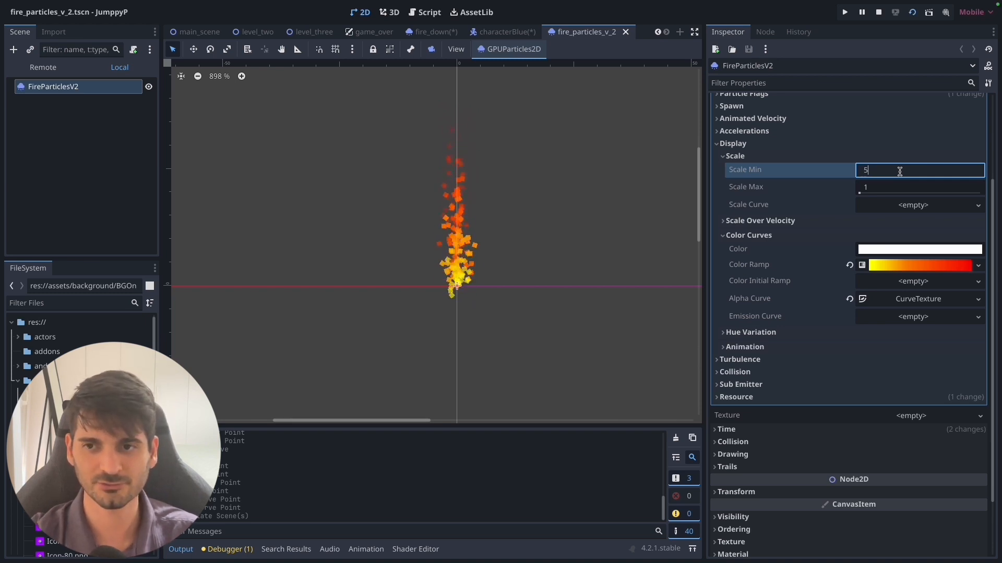
pyautogui.write('5')
pyautogui.press('Return')
pyautogui.click(898, 206)
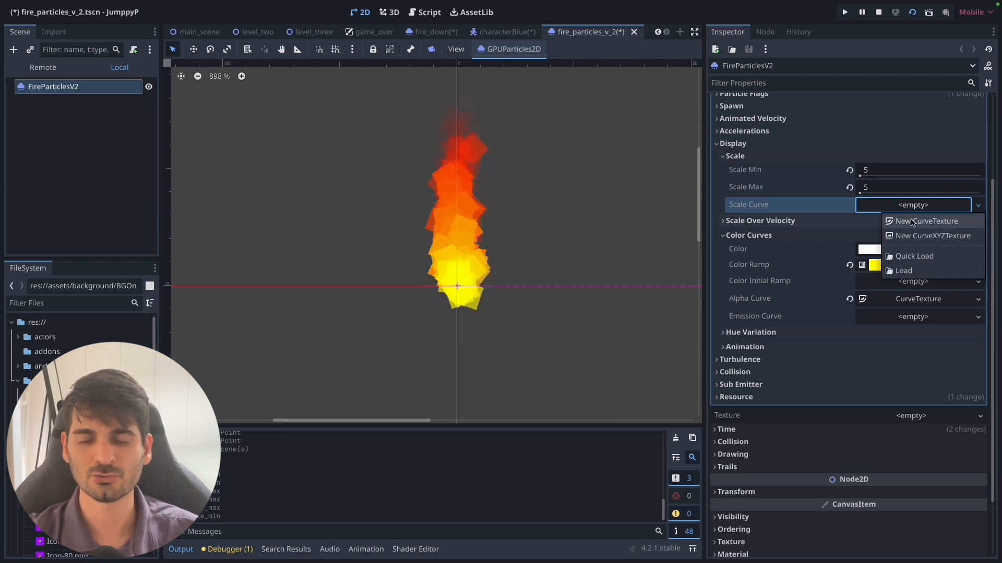
pyautogui.click(897, 188)
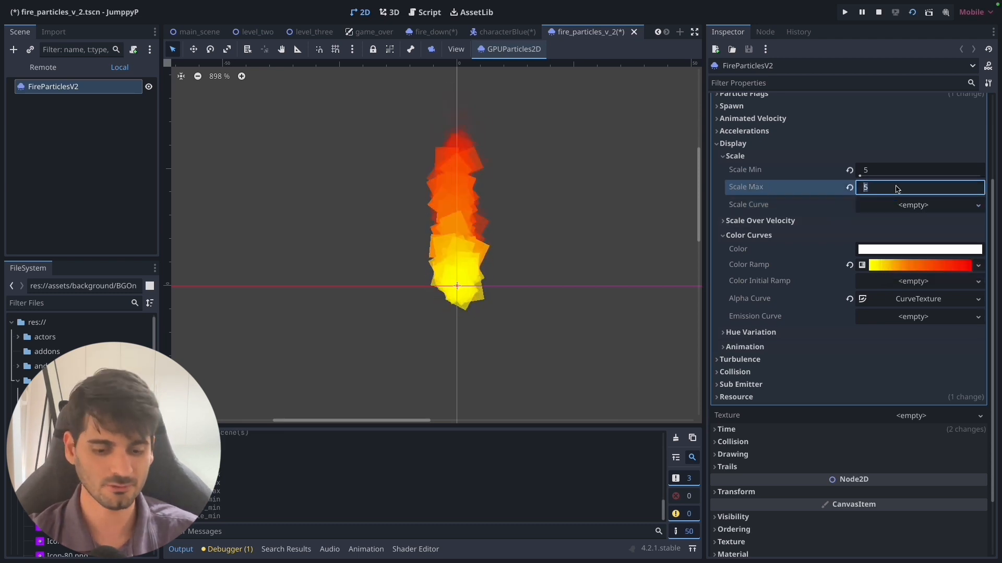
pyautogui.write('10')
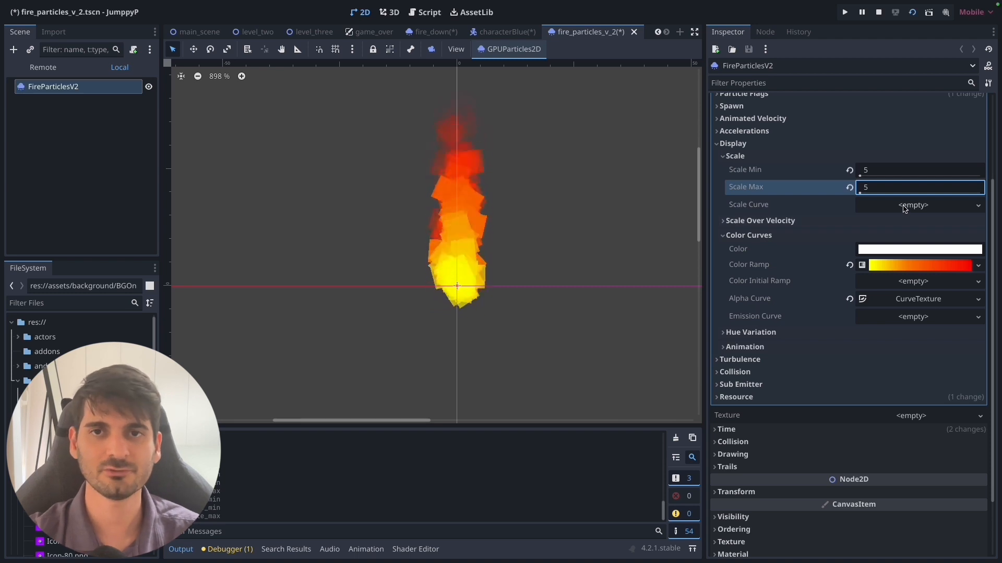
# - Assign a new CurveTexture as the particles' scale curve and open its curve for editing
pyautogui.click(905, 207)
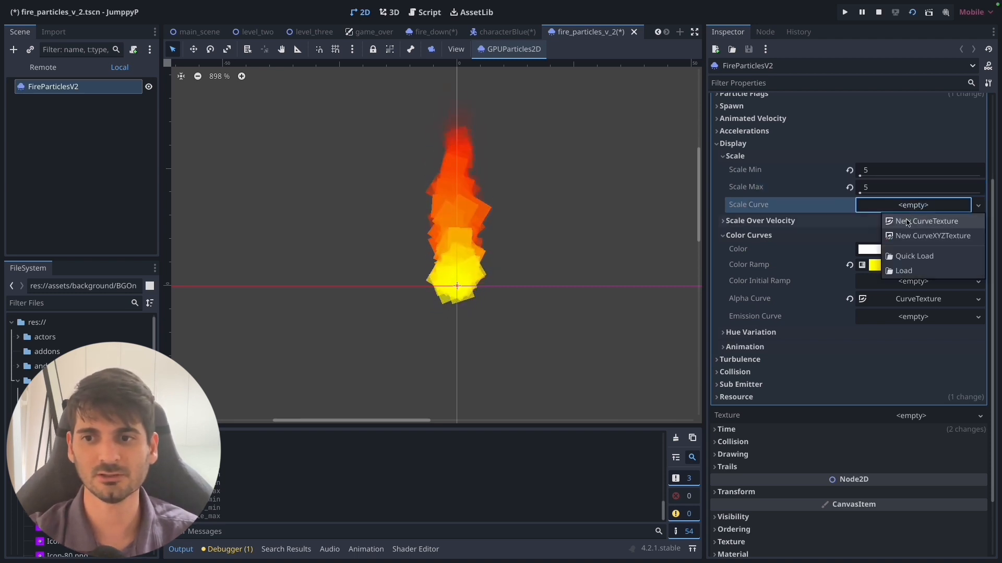
pyautogui.click(906, 221)
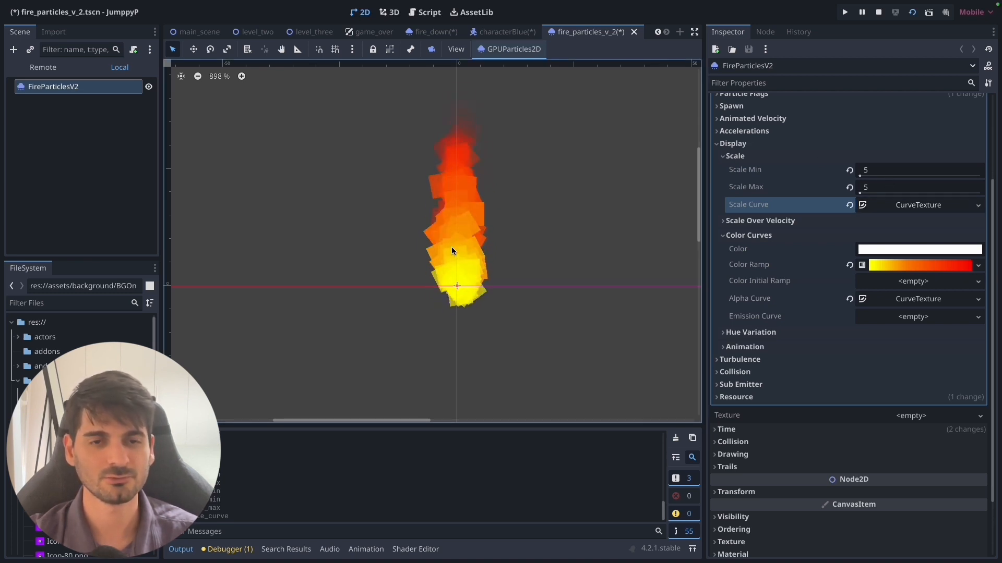
pyautogui.click(917, 205)
pyautogui.click(905, 265)
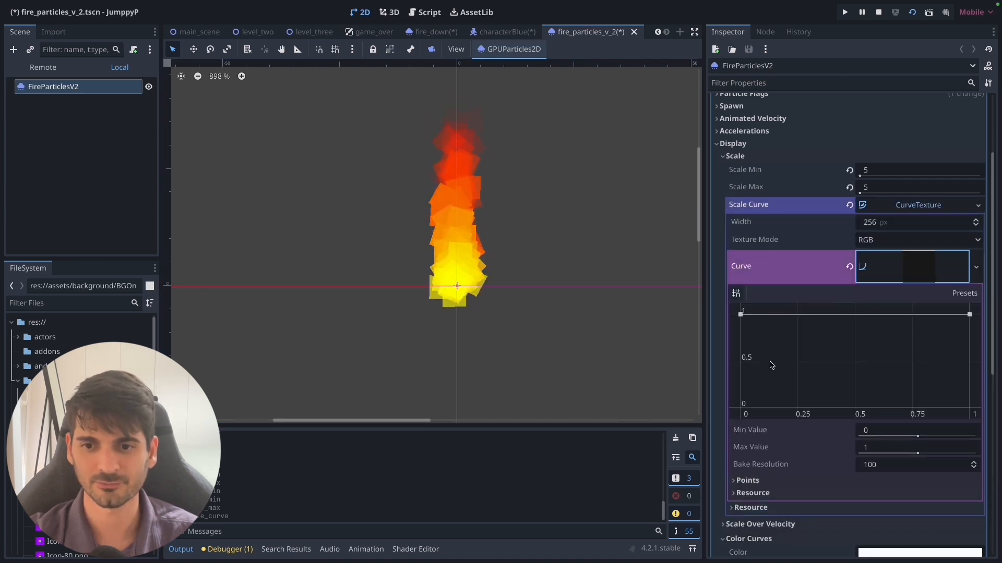
# - Shape the scale curve with a start point at (0, 0.65), a peak at (0.37, 1) and an end point at (1, 0)
pyautogui.moveTo(744, 400); pyautogui.dragTo(844, 320)
pyautogui.moveTo(969, 314); pyautogui.dragTo(968, 412)
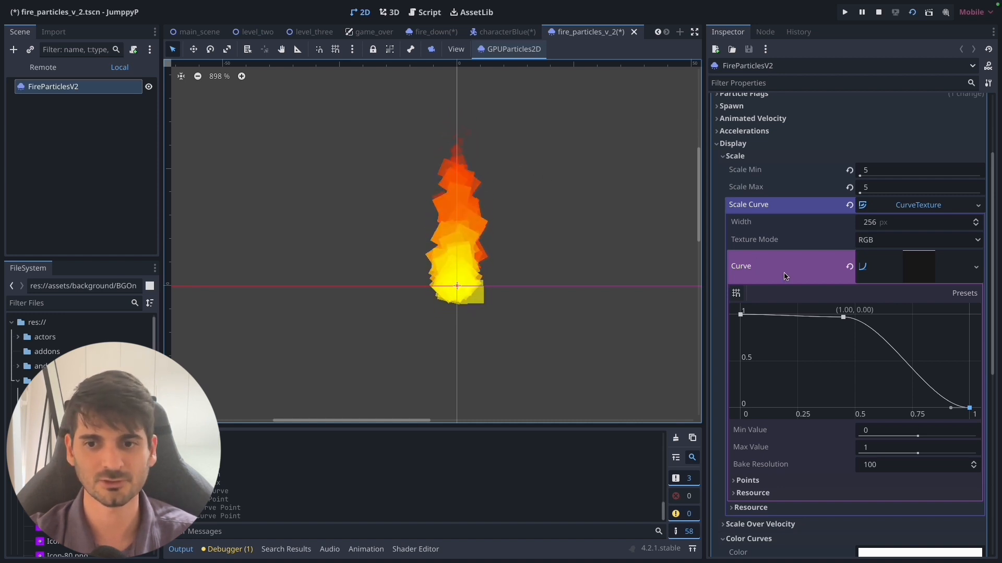
pyautogui.moveTo(743, 317); pyautogui.dragTo(738, 347)
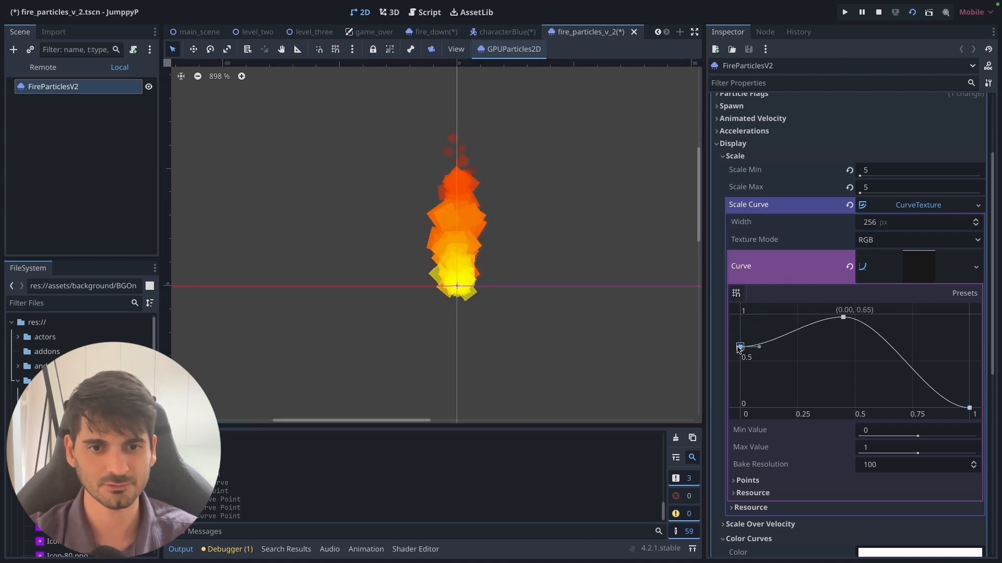
pyautogui.moveTo(843, 317); pyautogui.dragTo(826, 314)
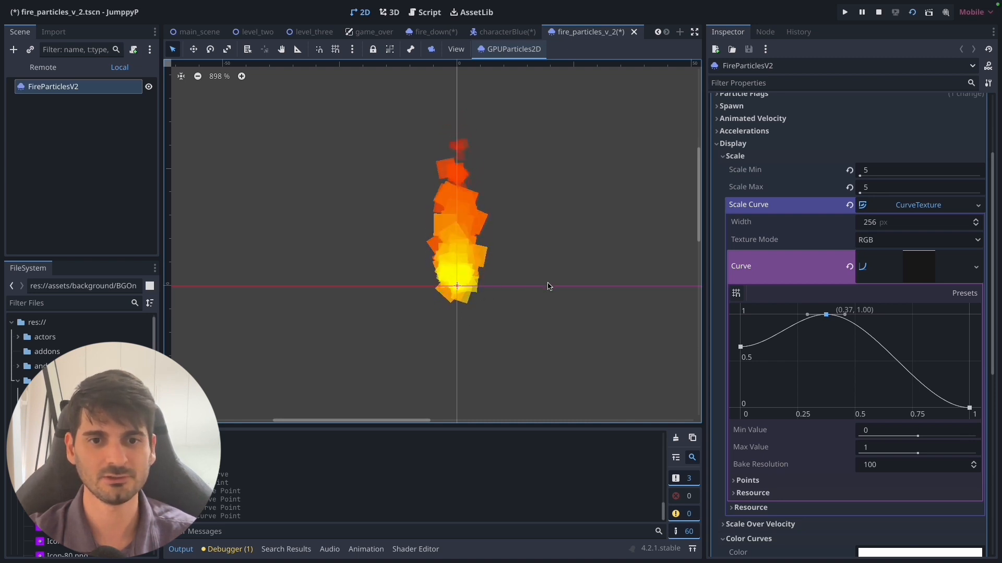
# - Compare minimum particle scales of 1 and 5 and keep the minimum at 1 with a maximum of 5
pyautogui.click(886, 172)
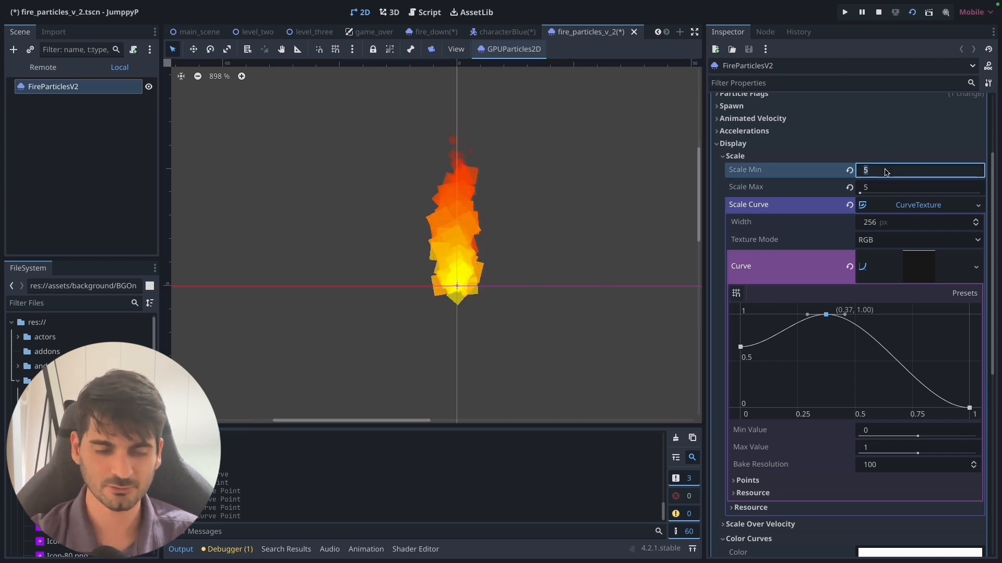
pyautogui.write('1')
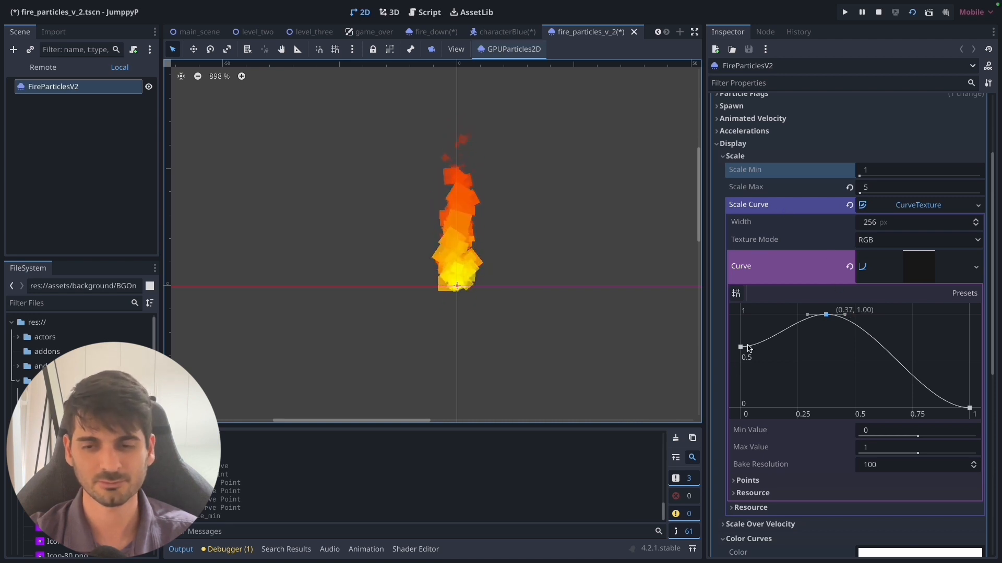
pyautogui.click(882, 173)
pyautogui.write('5')
pyautogui.press('Return')
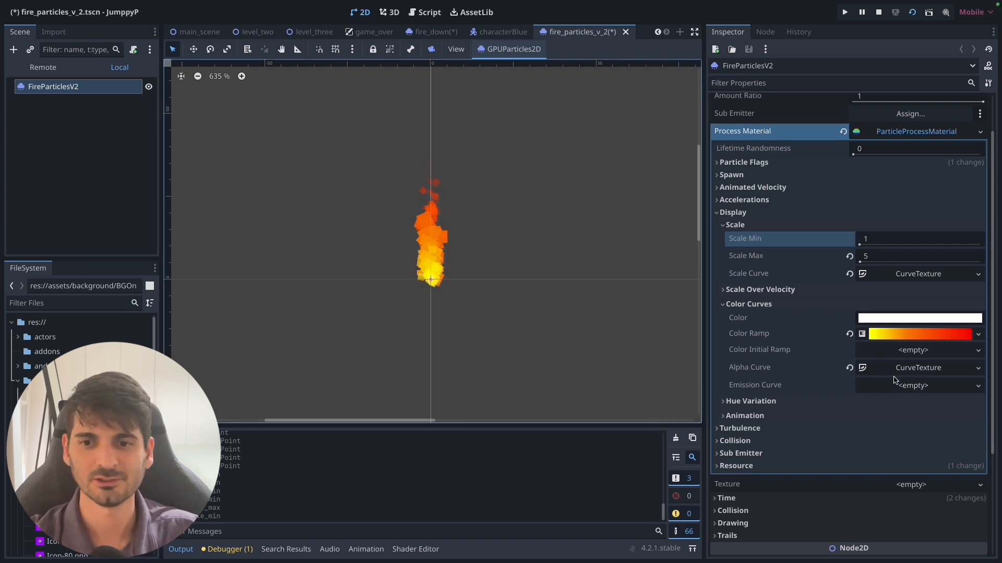
# - Assign a new CurveTexture as the particles' emission curve and open its curve for editing
pyautogui.click(920, 387)
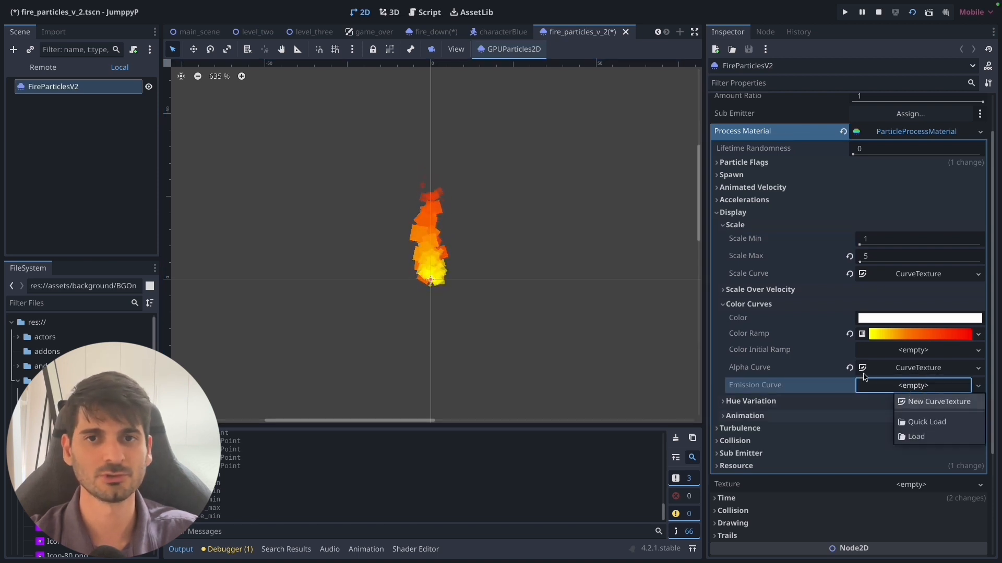
pyautogui.click(937, 401)
pyautogui.click(913, 453)
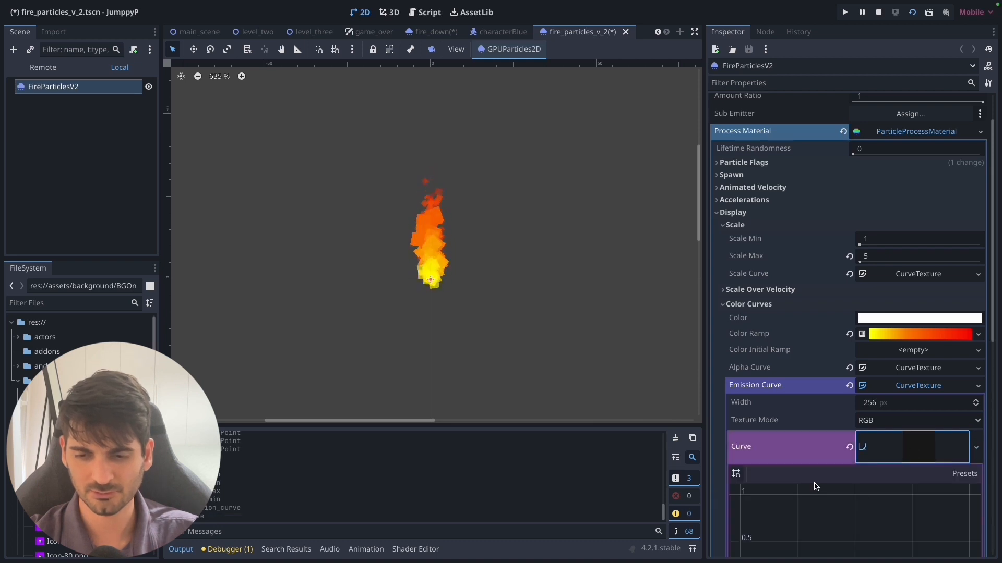
# - Shape the emission curve with a slightly raised start point, a peak of about 0.95 near the middle and an end point at (1, 0)
pyautogui.scroll(-7, 816, 487)
pyautogui.scroll(3, 765, 340)
pyautogui.click(740, 365)
pyautogui.click(847, 277)
pyautogui.click(970, 365)
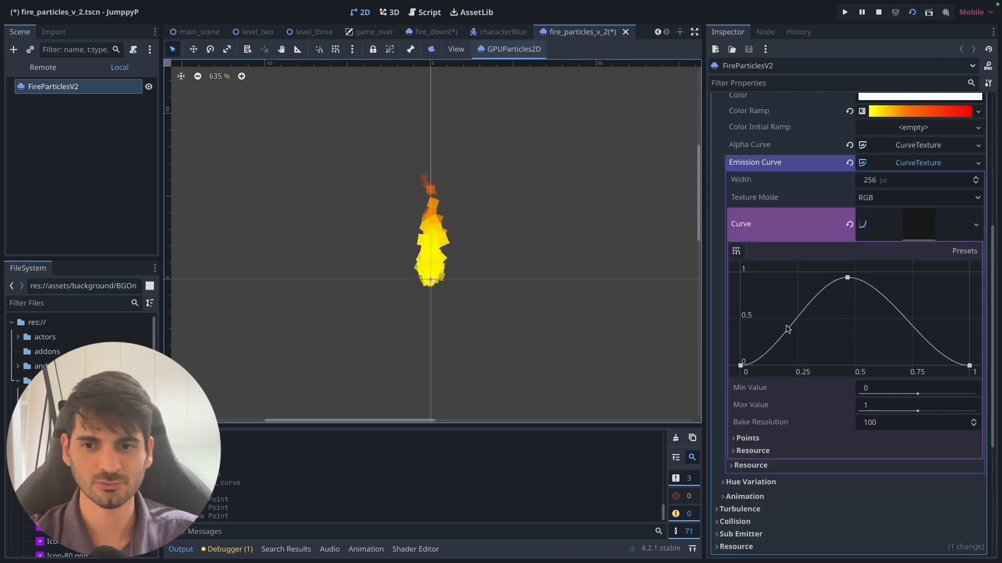
pyautogui.moveTo(740, 366); pyautogui.dragTo(741, 352)
# - Open the color ramp's gradient and move its orange and red stops closer to the yellow start
pyautogui.click(915, 112)
pyautogui.click(916, 126)
pyautogui.moveTo(814, 171); pyautogui.dragTo(763, 170)
pyautogui.moveTo(945, 171); pyautogui.dragTo(855, 171)
pyautogui.moveTo(762, 170); pyautogui.dragTo(774, 171)
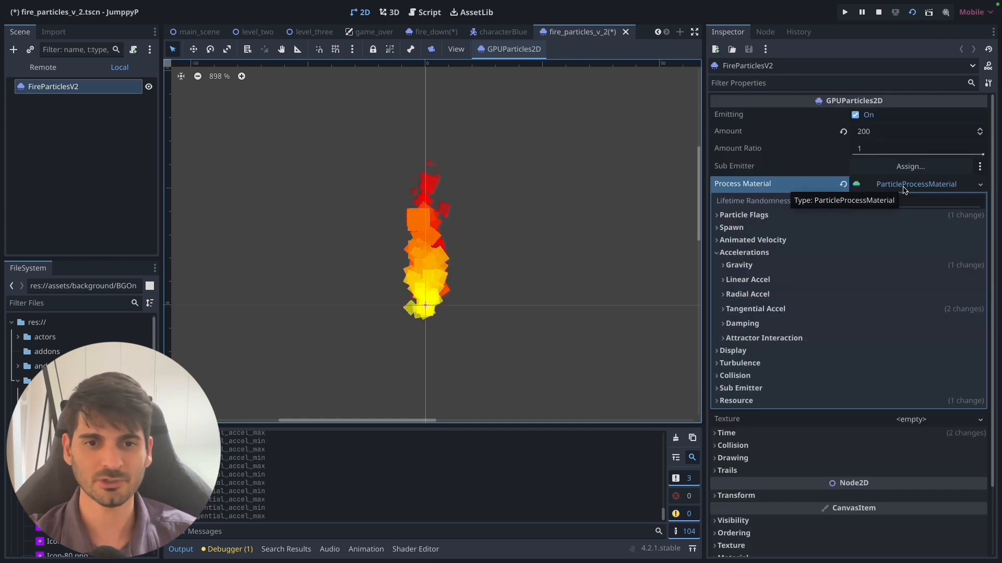
# - Save the fire_particles_v_2 scene, check the effect on the character in the characterBlue scene and return
pyautogui.click(904, 185)
pyautogui.hotkey('ctrl', 's')
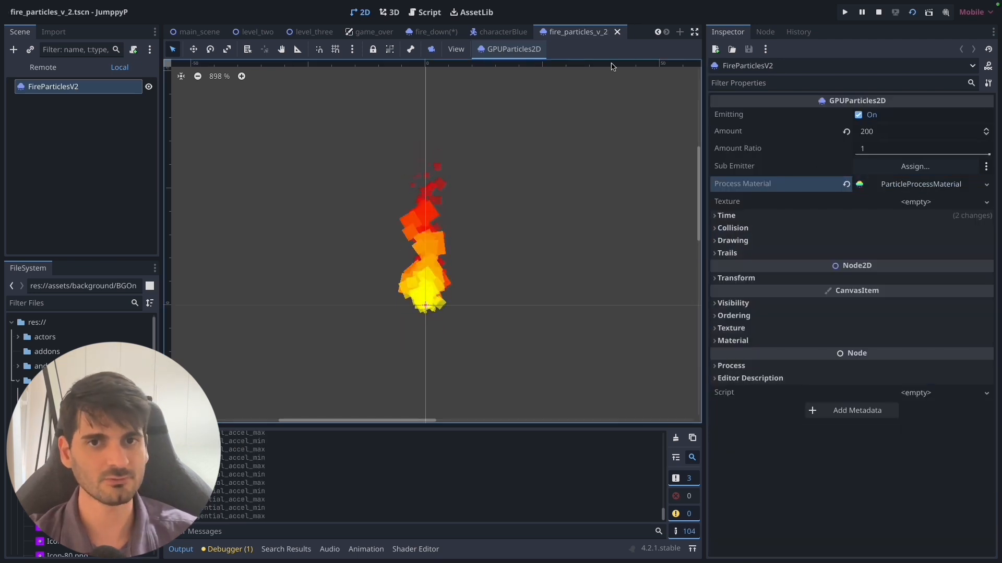
pyautogui.click(626, 32)
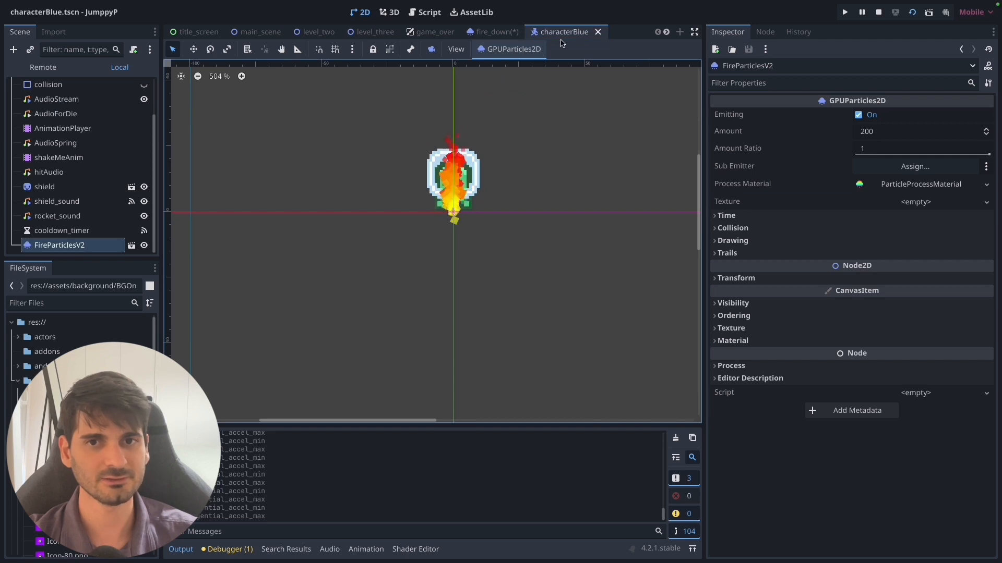
pyautogui.click(667, 33)
pyautogui.click(570, 34)
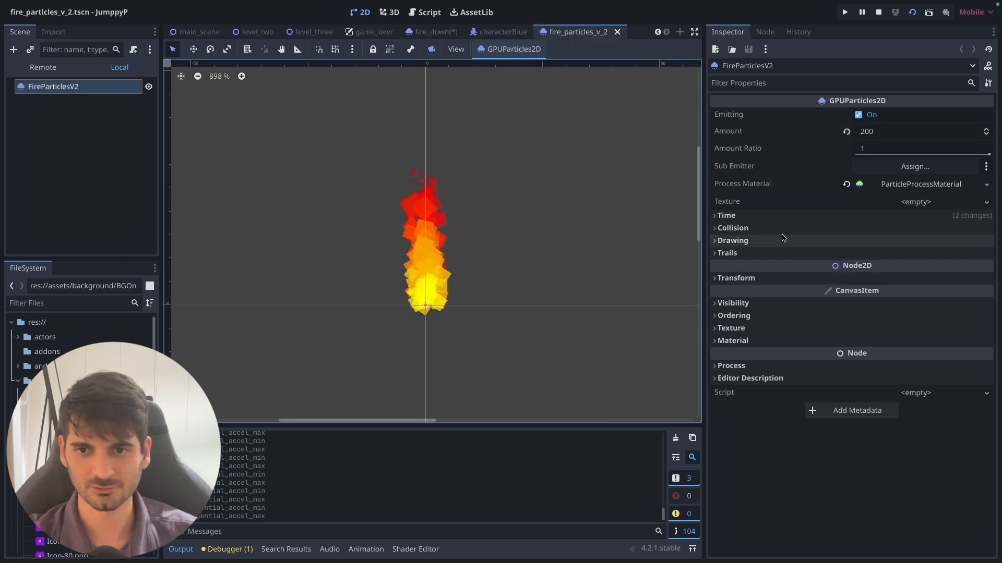
# - Find the particles' spawn velocity direction and set its y value to 1 so the fire points downward
pyautogui.click(856, 84)
pyautogui.write('dir')
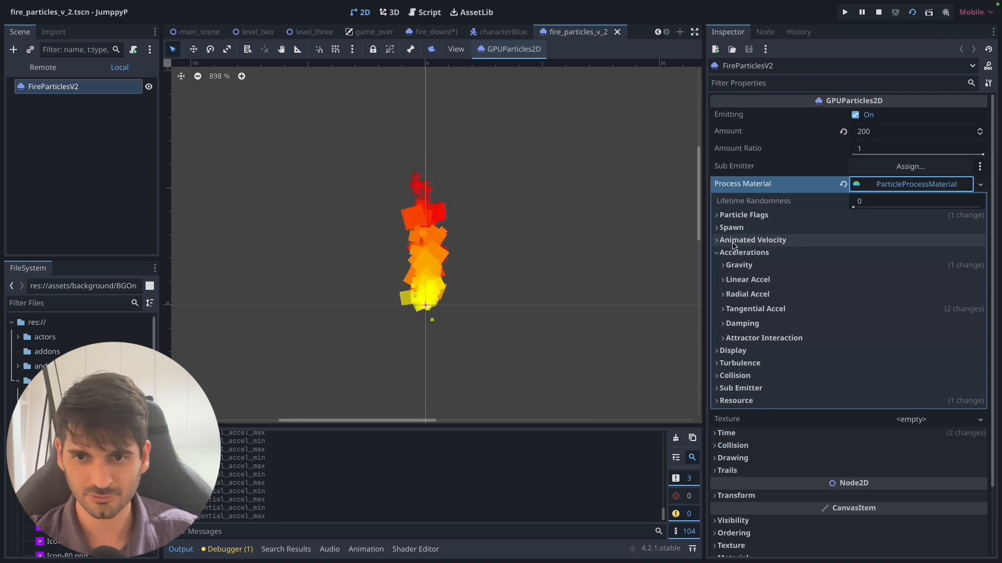
pyautogui.click(733, 240)
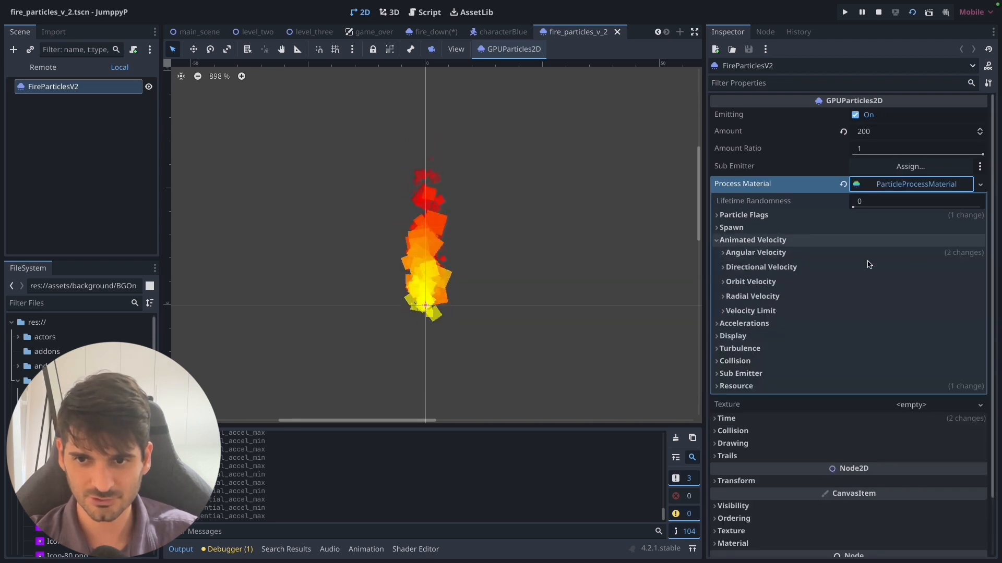
pyautogui.click(724, 267)
pyautogui.click(724, 267)
pyautogui.click(724, 228)
pyautogui.click(724, 269)
pyautogui.click(856, 347)
pyautogui.write('1')
pyautogui.press('Return')
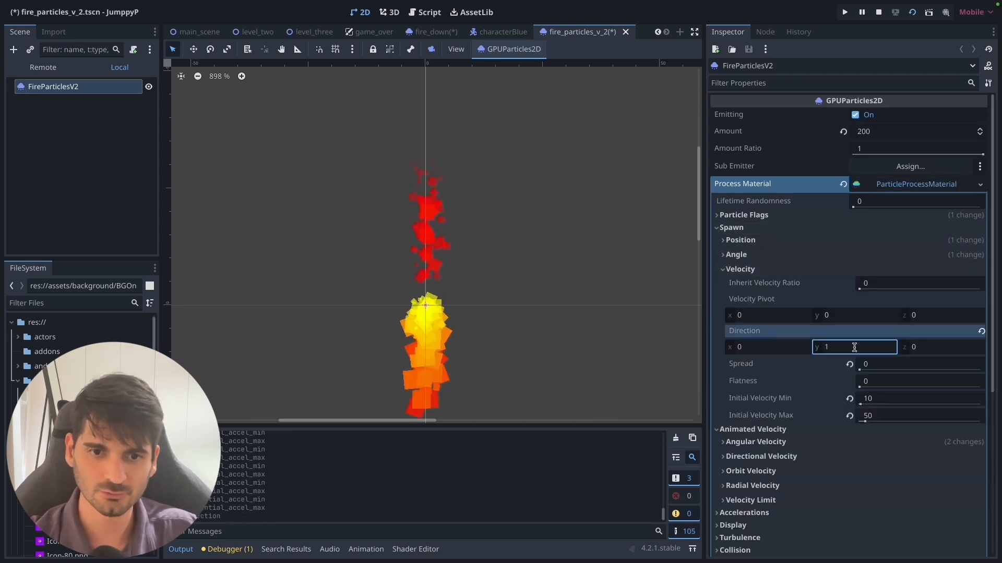
# - Save the scene, switch the particles' emission off and back on, and run the project
pyautogui.scroll(-1, 494, 208)
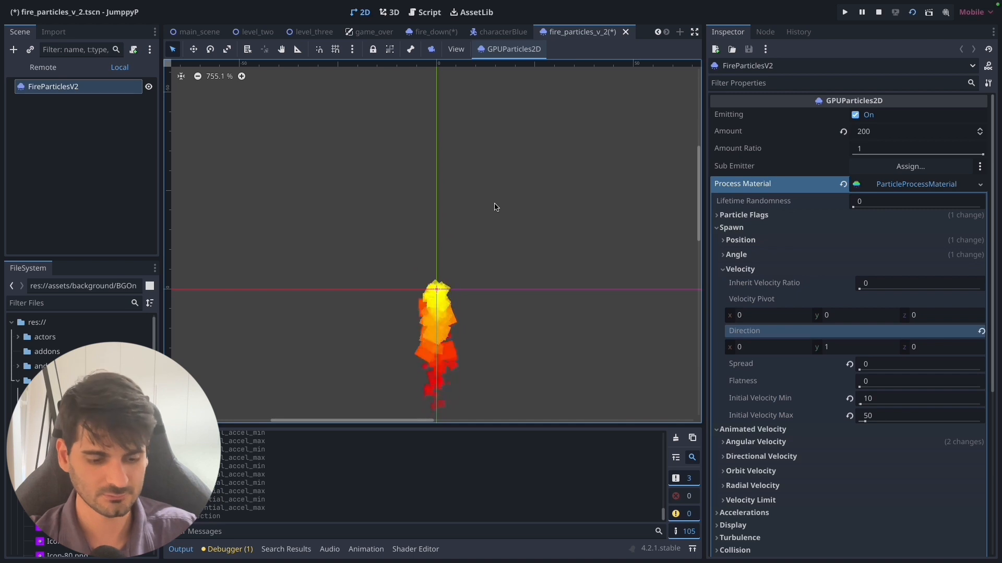
pyautogui.hotkey('ctrl', 's')
pyautogui.click(855, 114)
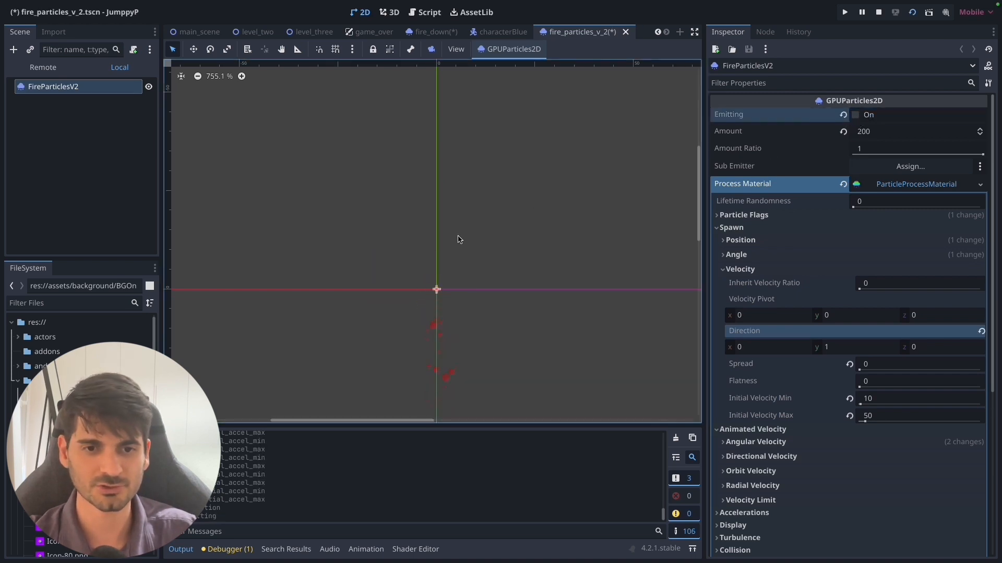
pyautogui.hotkey('ctrl', 'z')
pyautogui.press('F5')
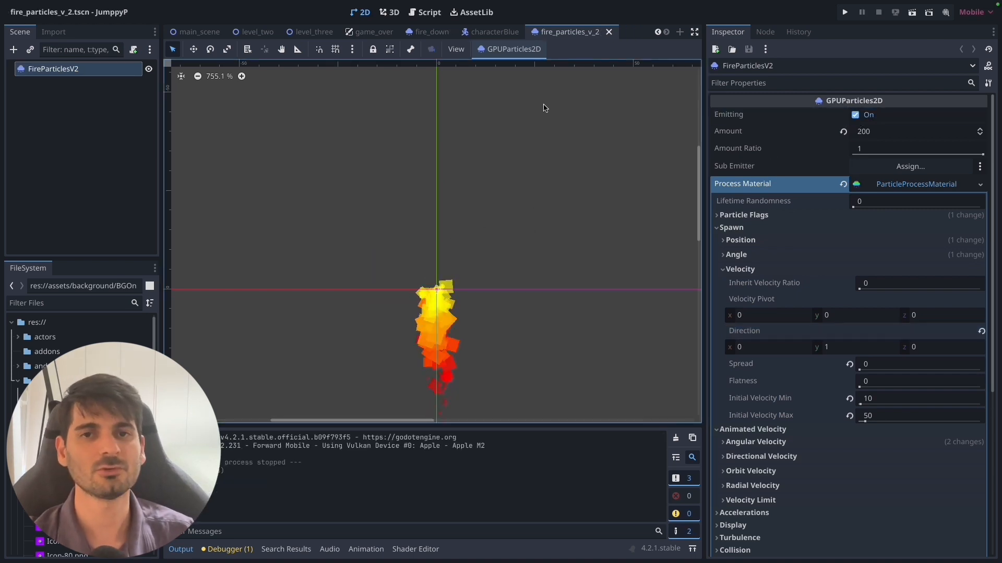